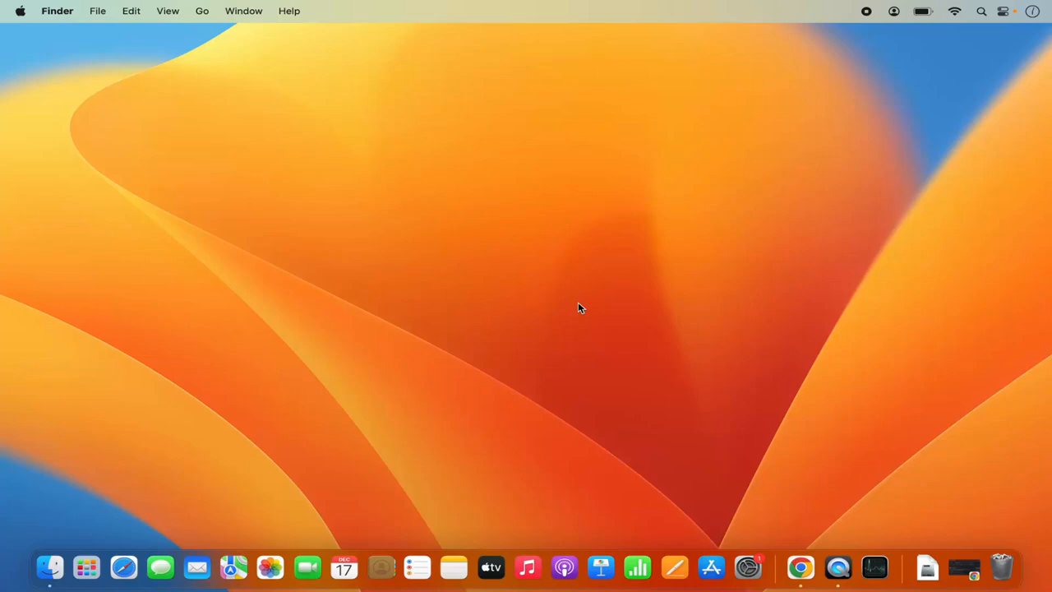
In Chrome, open the Visual Studio Code website from the search results and download the Mac Universal stable build.
click(799, 569)
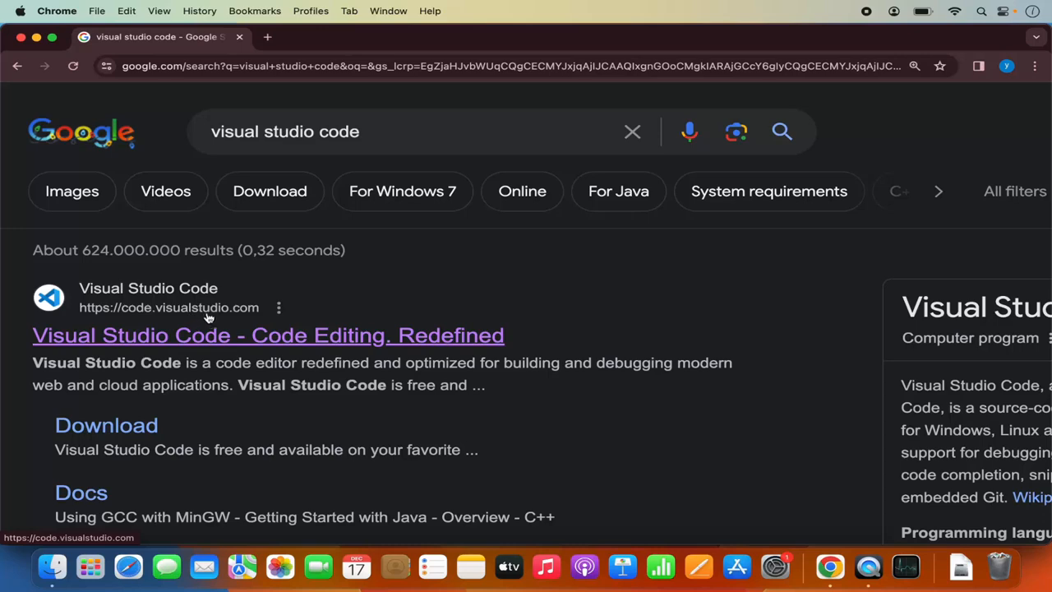
click(266, 347)
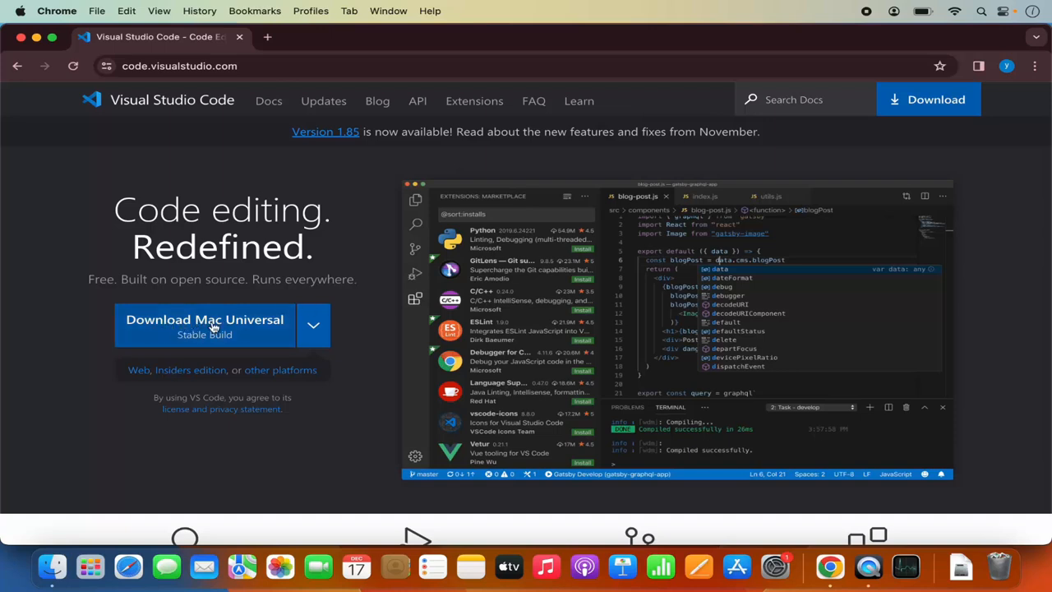
click(313, 329)
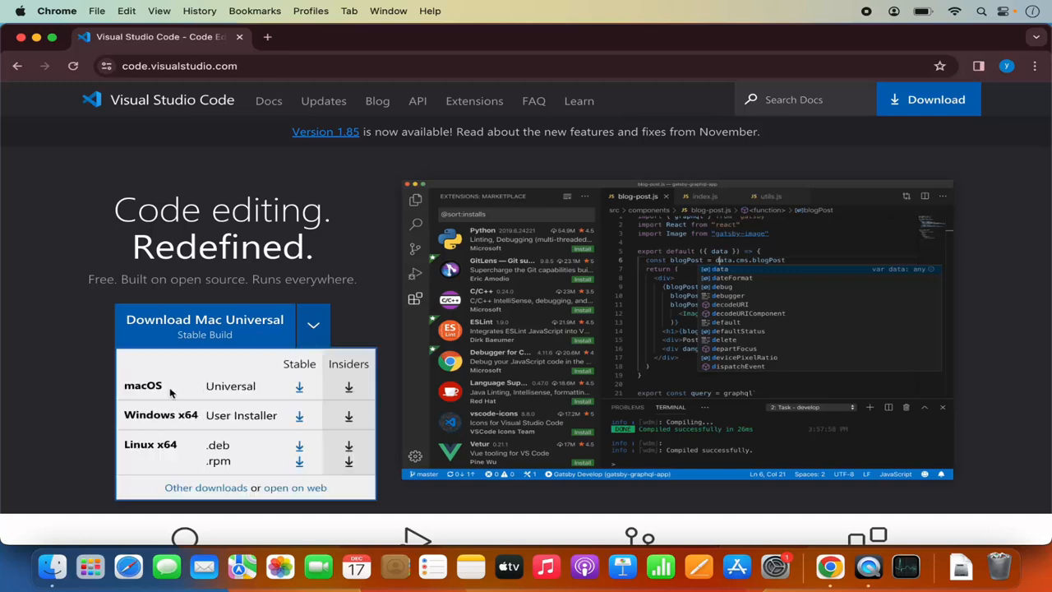
click(345, 299)
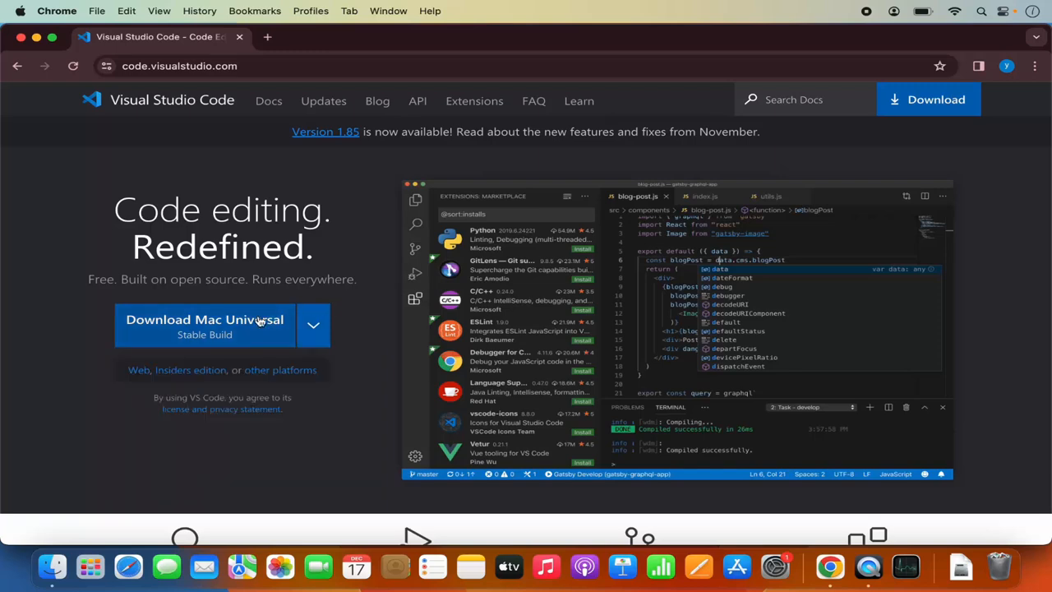
click(207, 327)
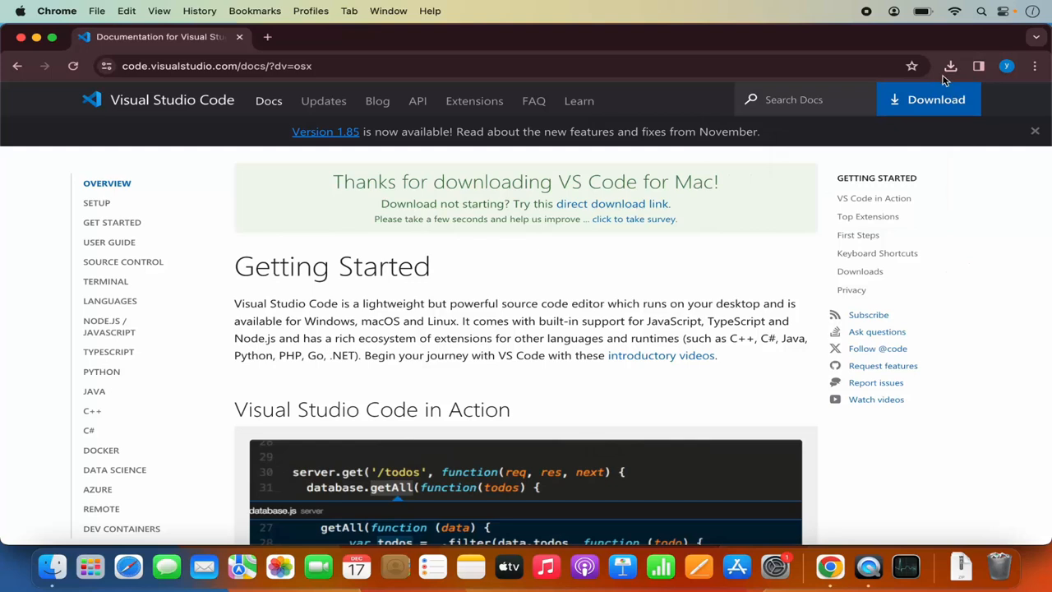
Open the downloaded VSCode-darwin-universal.zip, test-launch the extracted Visual Studio Code app from Downloads, and close its window.
click(949, 69)
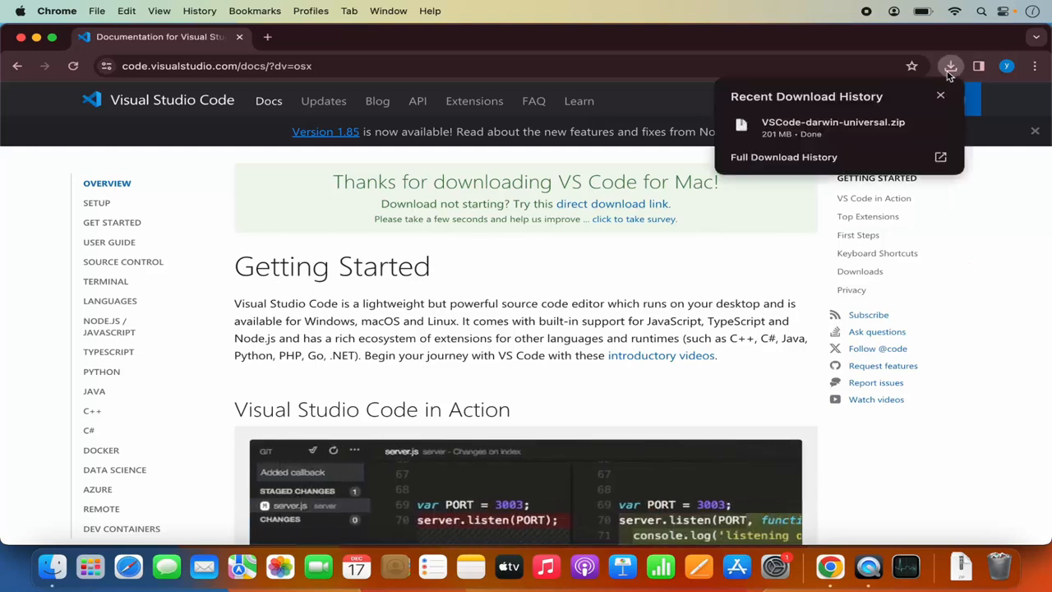
mouse_move(832, 140)
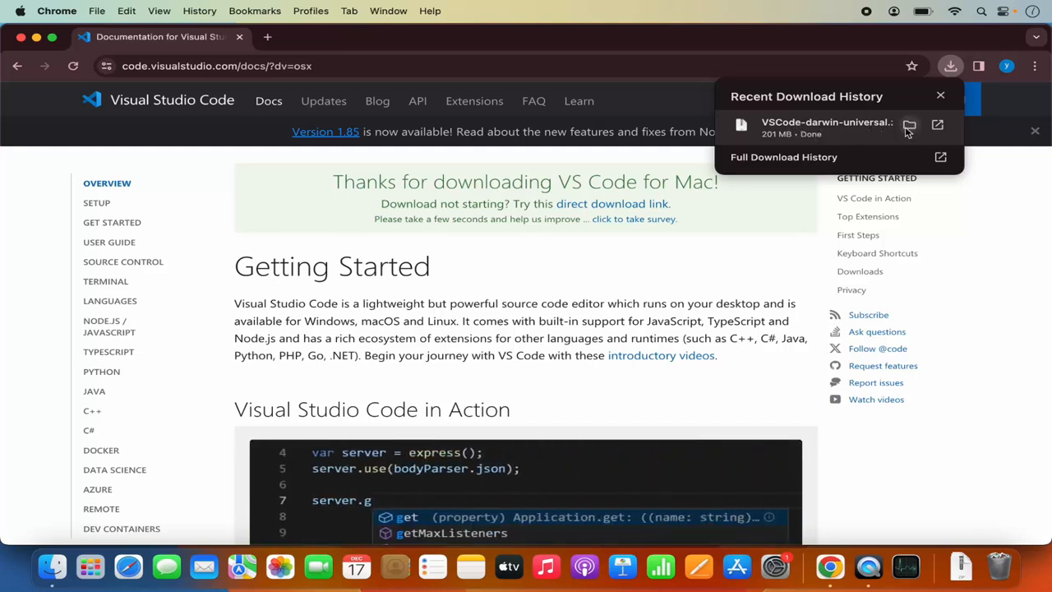
click(858, 130)
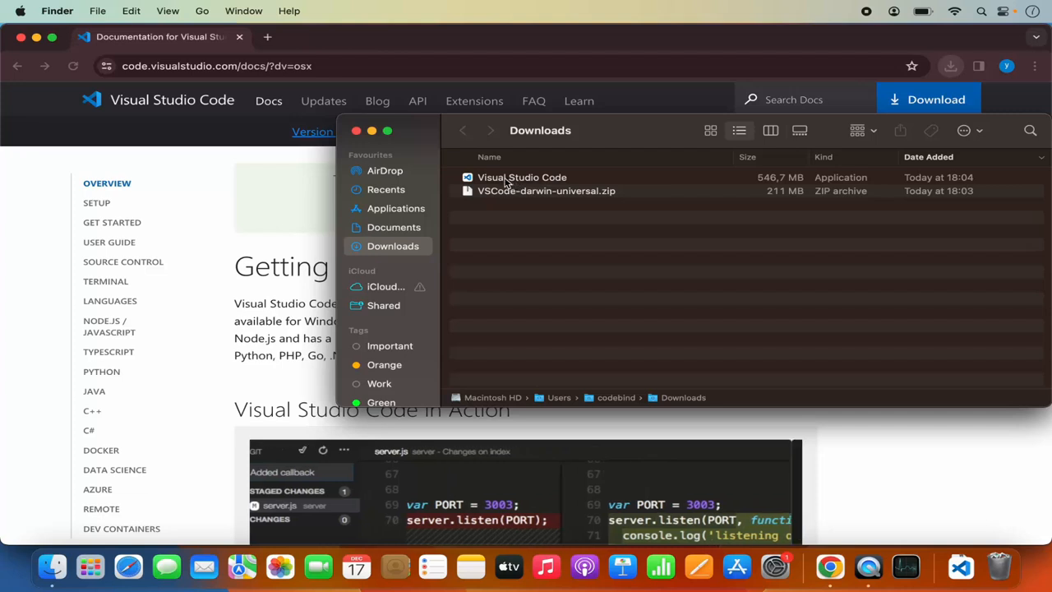
double_click(507, 179)
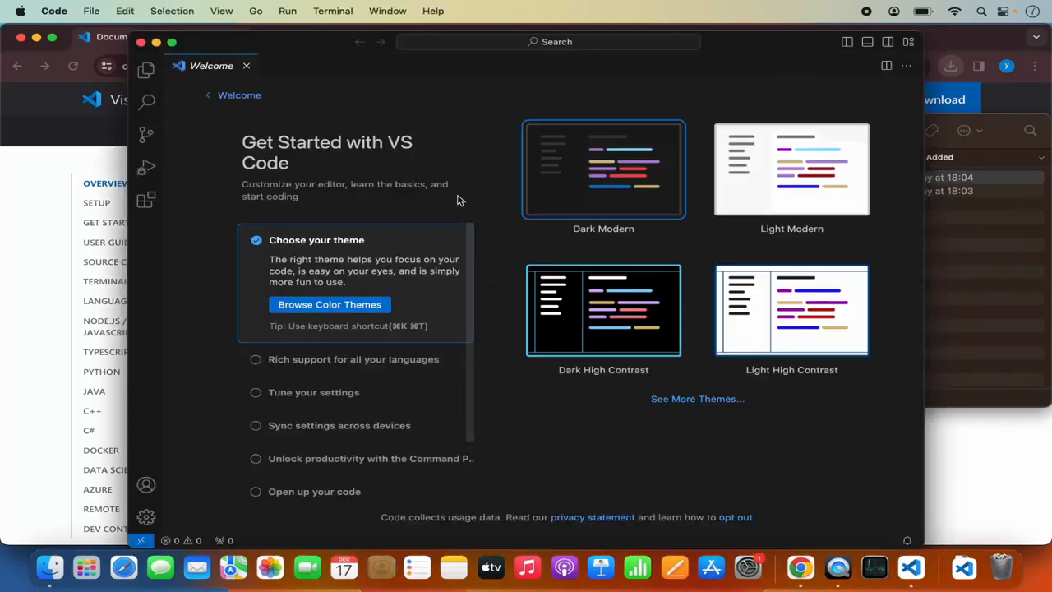
click(141, 42)
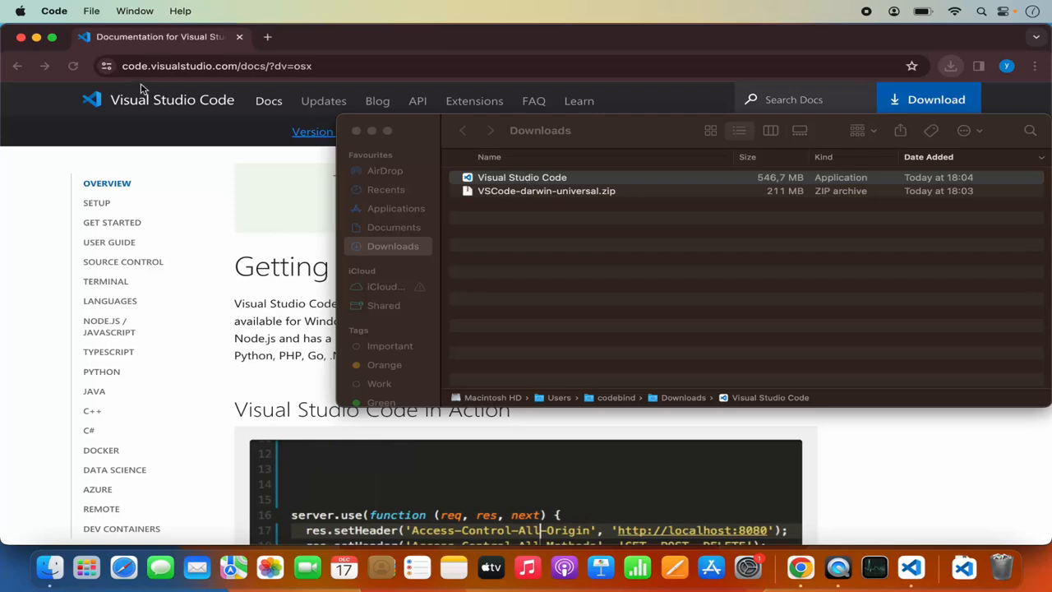
Minimize the browser and move the Visual Studio Code app from Downloads into the Applications folder using a second Finder window.
click(37, 38)
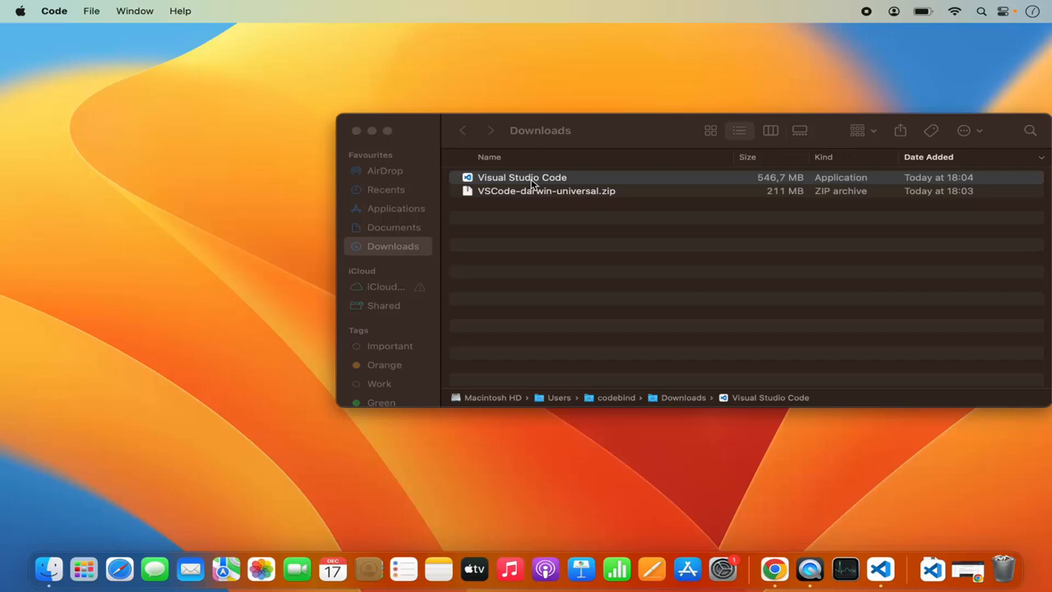
right_click(50, 571)
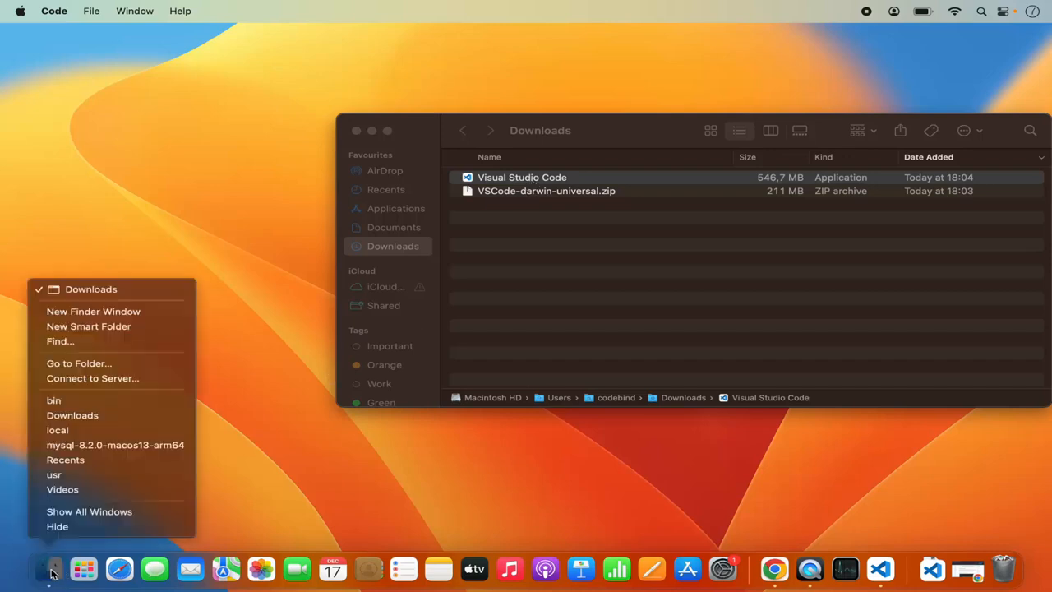
click(93, 312)
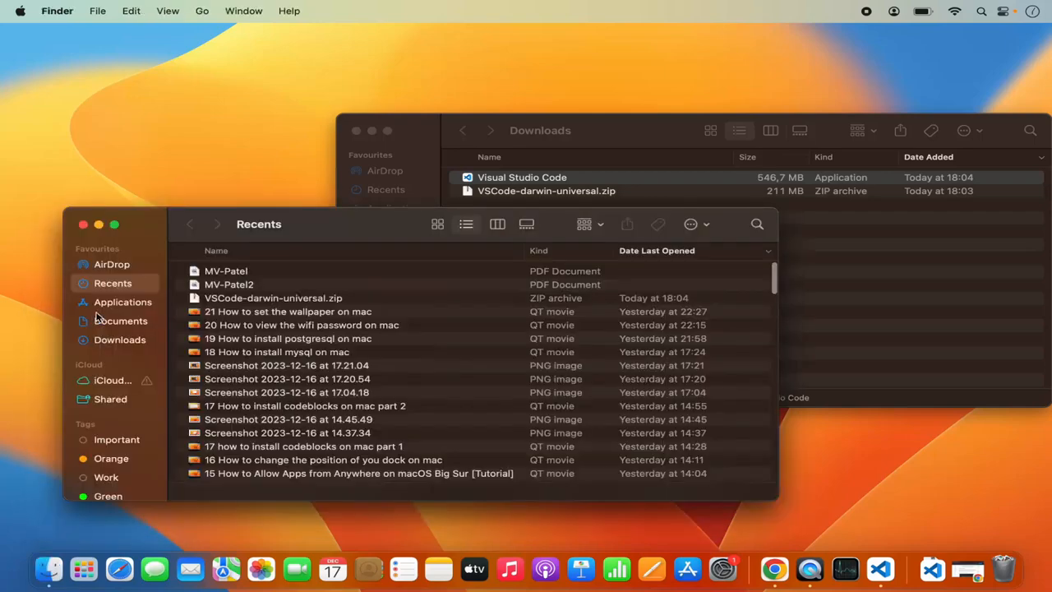
click(110, 304)
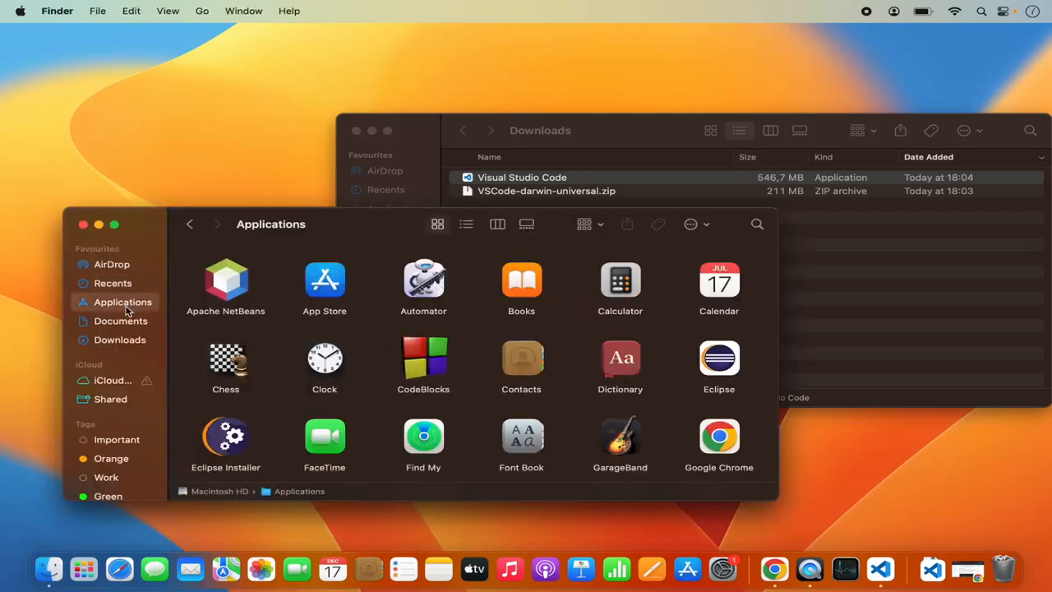
click(810, 270)
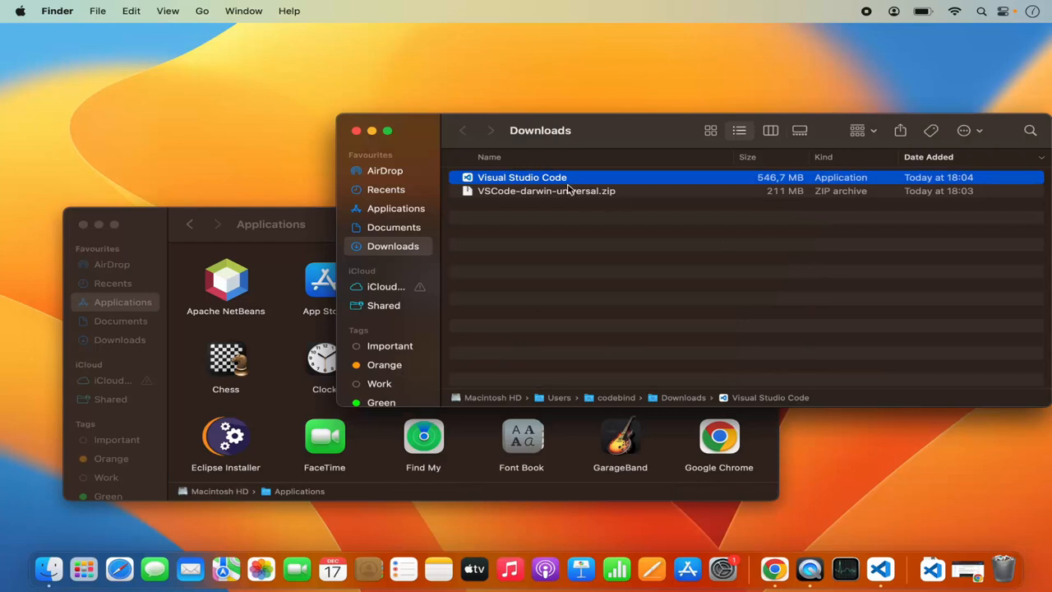
right_click(505, 183)
click(497, 180)
drag(507, 183, 265, 357)
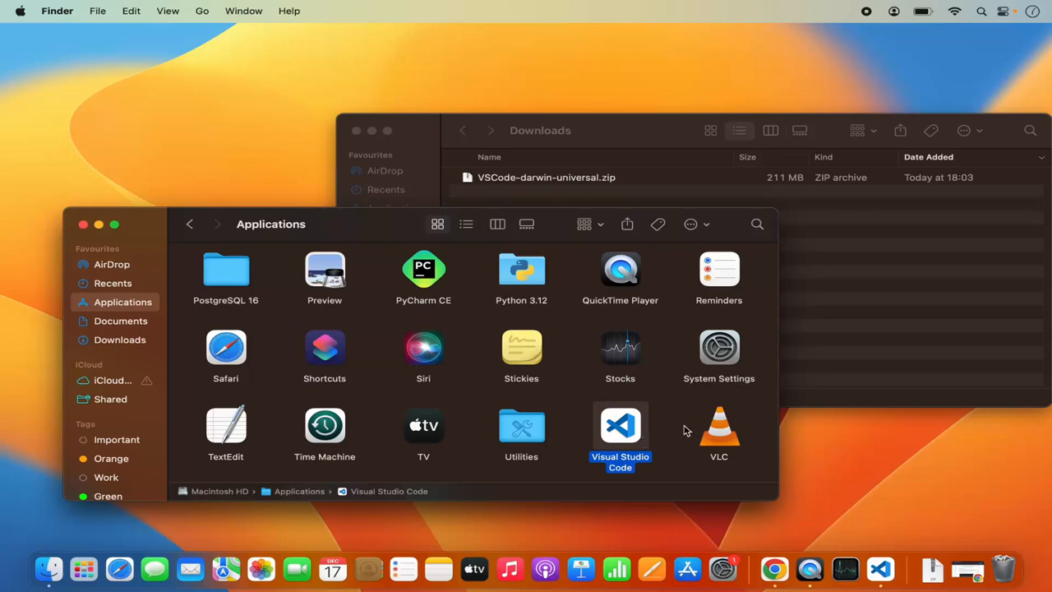
Check Launchpad for the Visual Studio Code app, and close the Applications and Downloads Finder windows.
click(82, 570)
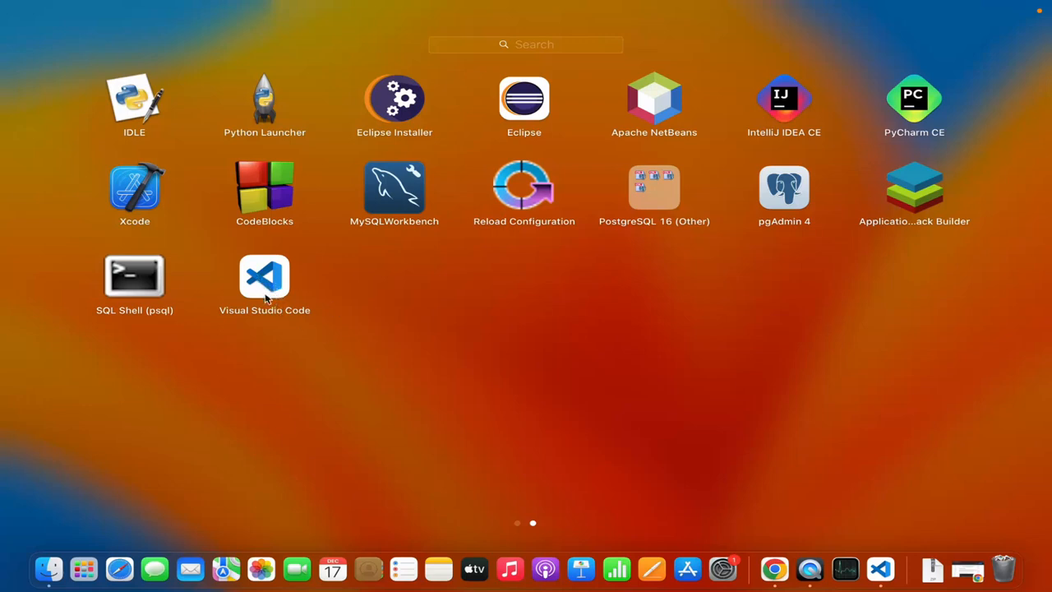
click(326, 392)
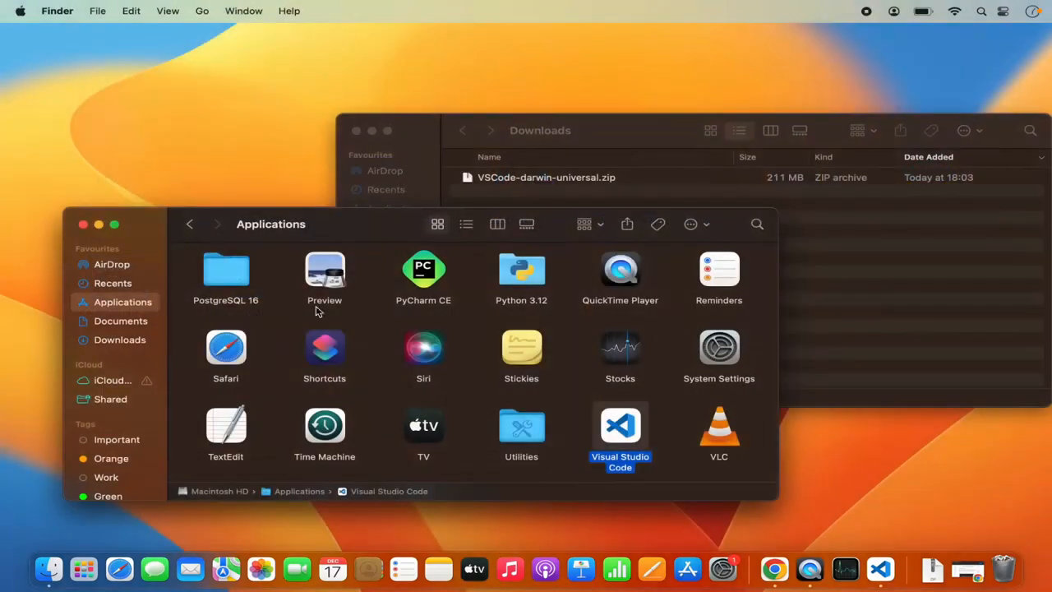
click(83, 224)
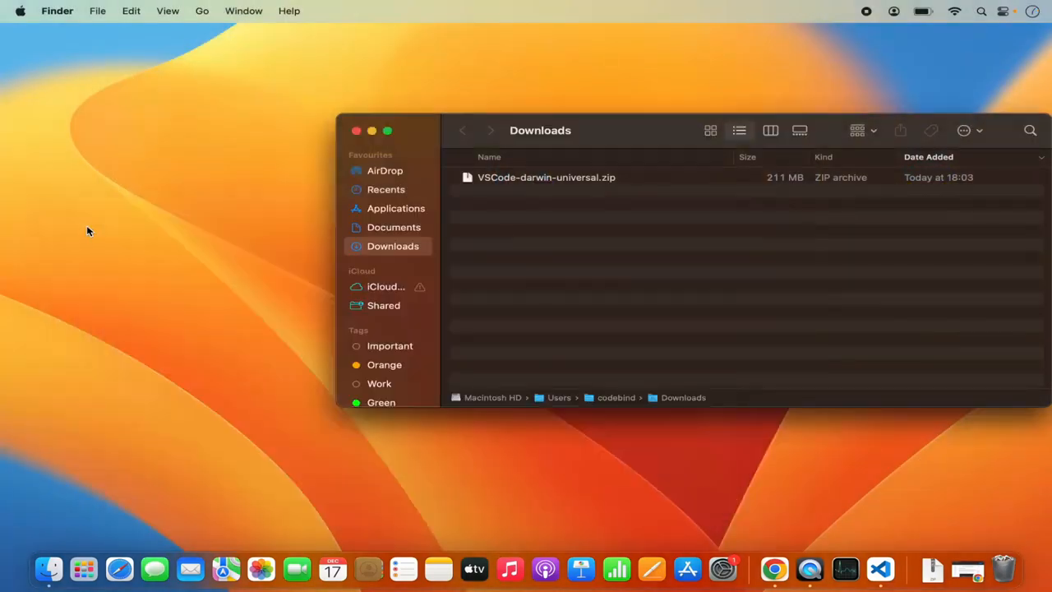
click(355, 131)
Launch Visual Studio Code from Launchpad and enlarge its window to fill the screen.
click(83, 568)
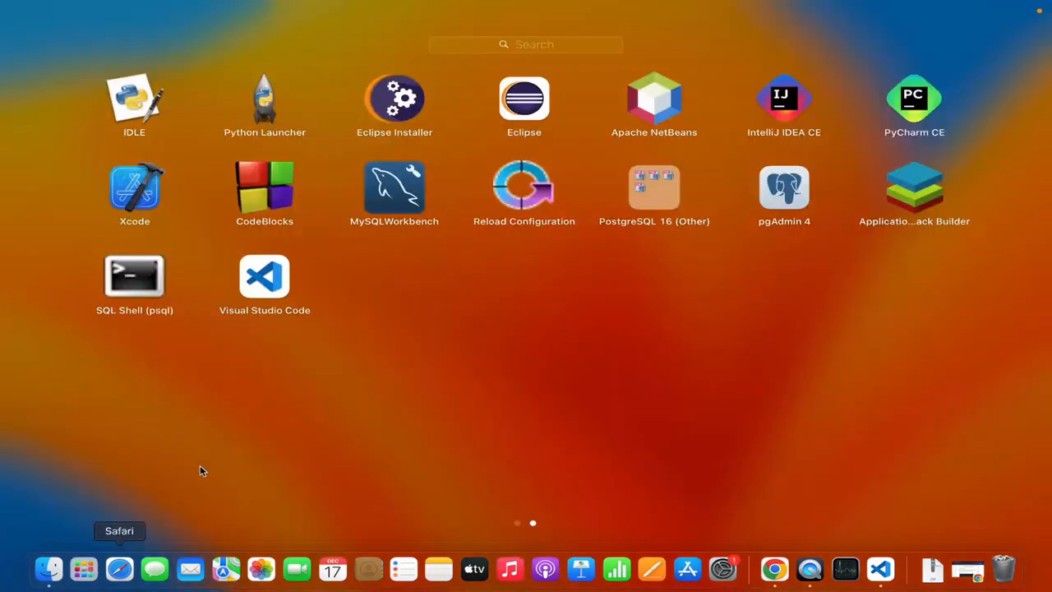
click(263, 284)
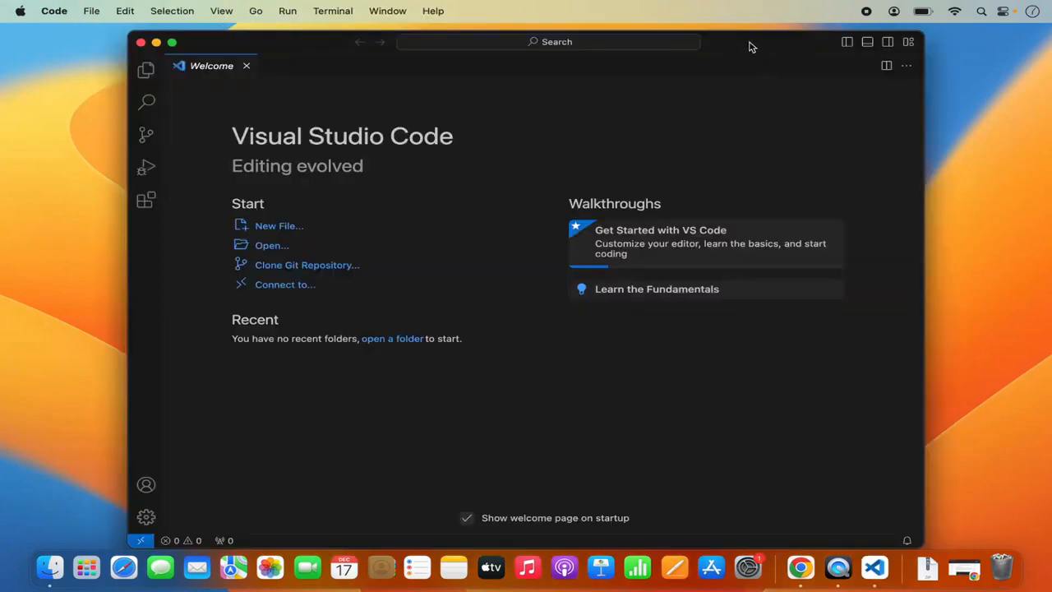
double_click(749, 46)
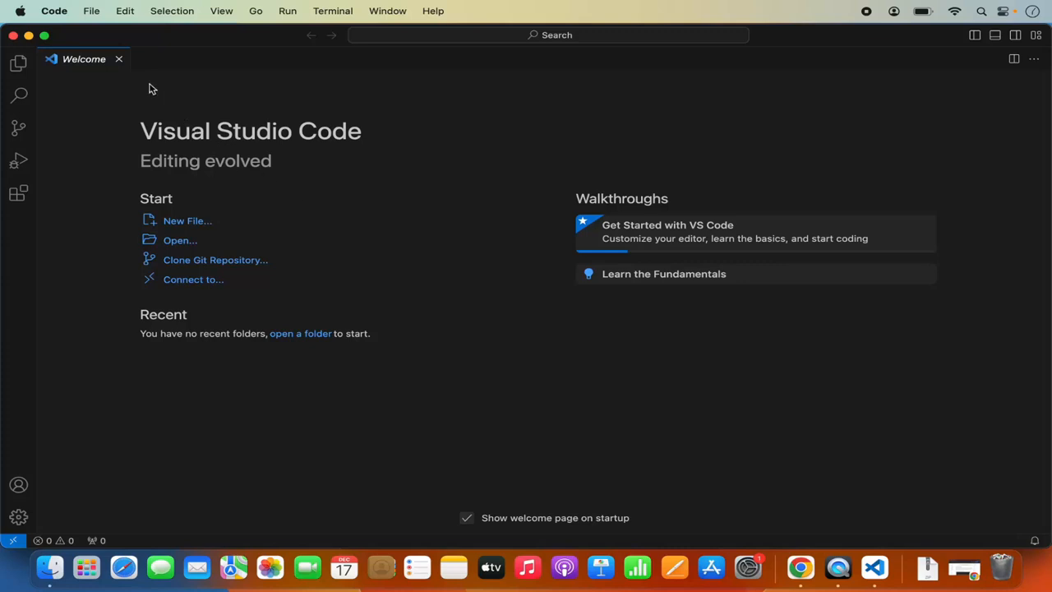
Bring up the Open Folder dialog and dismiss it without choosing a folder.
click(93, 13)
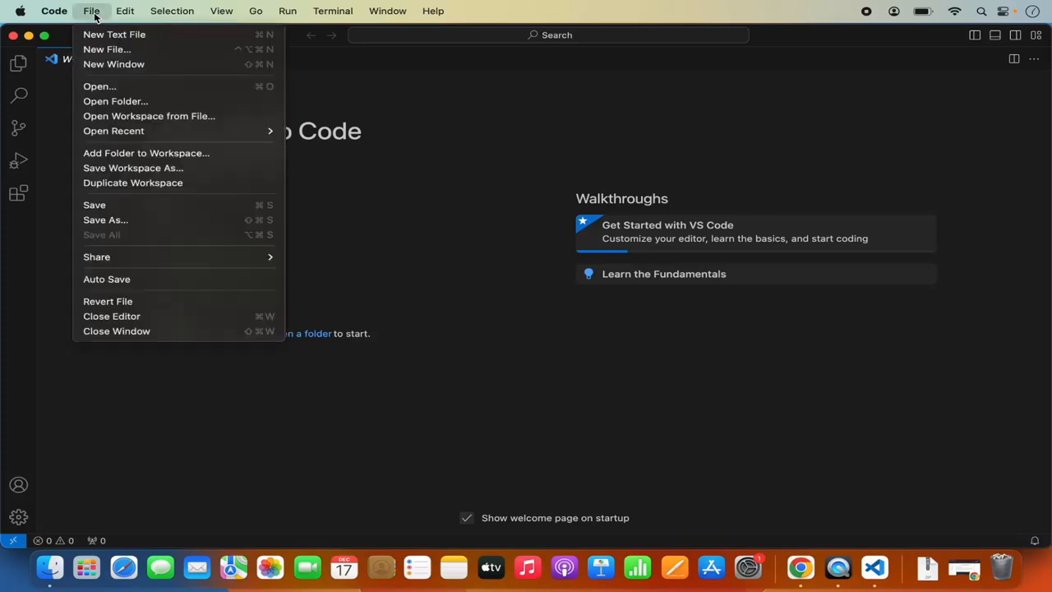
click(117, 101)
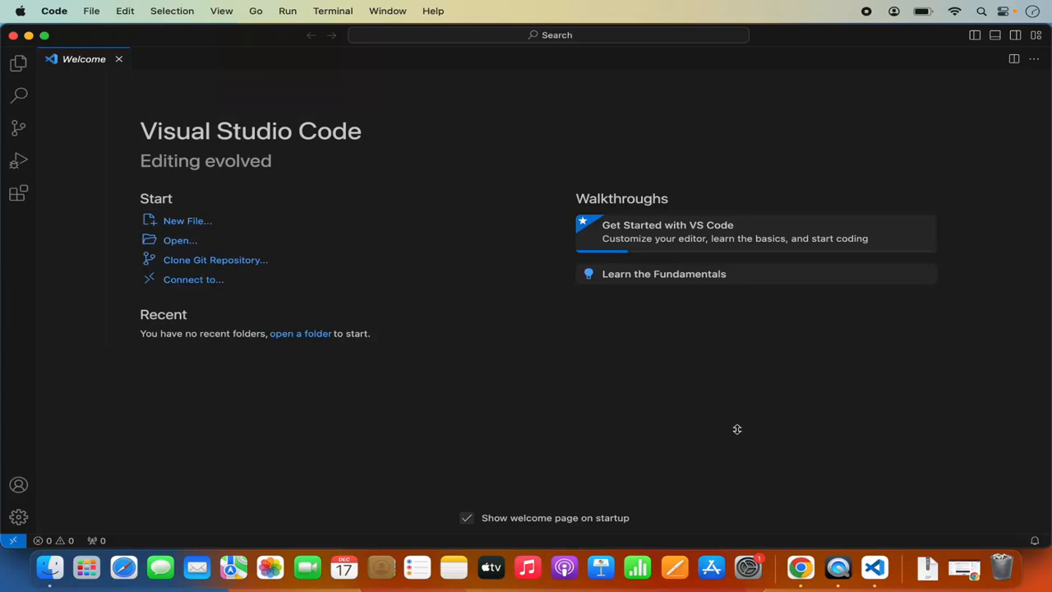
Open Terminal through the system search and run the code command to test whether it is available.
click(982, 13)
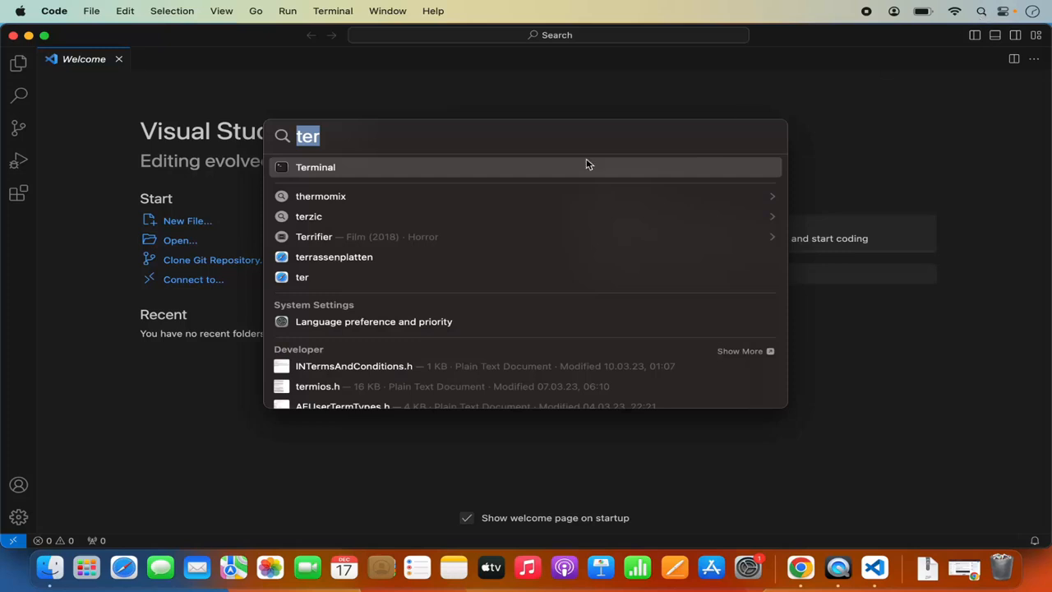
click(453, 167)
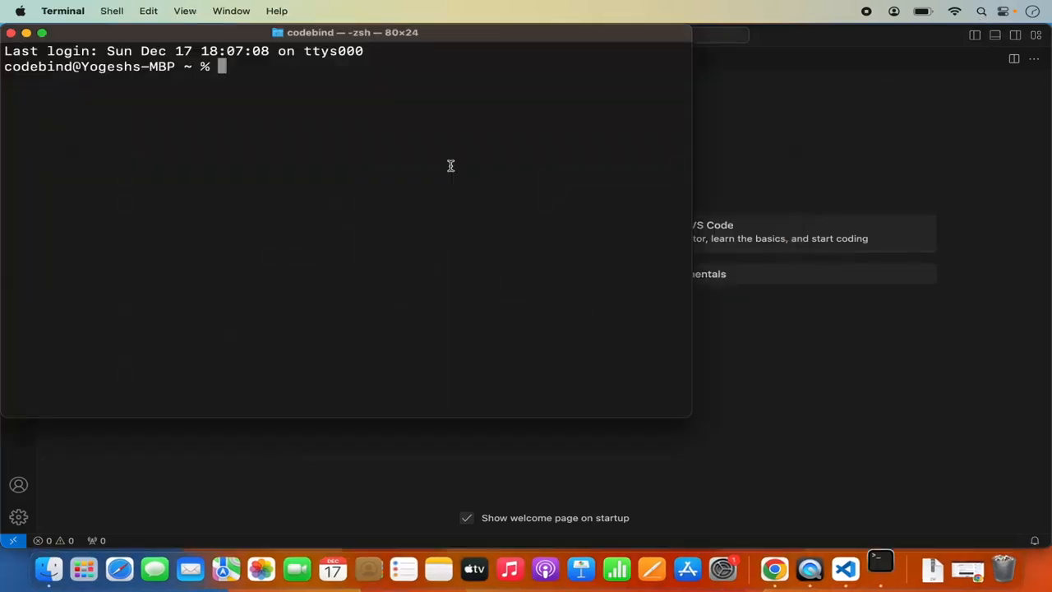
text(code)
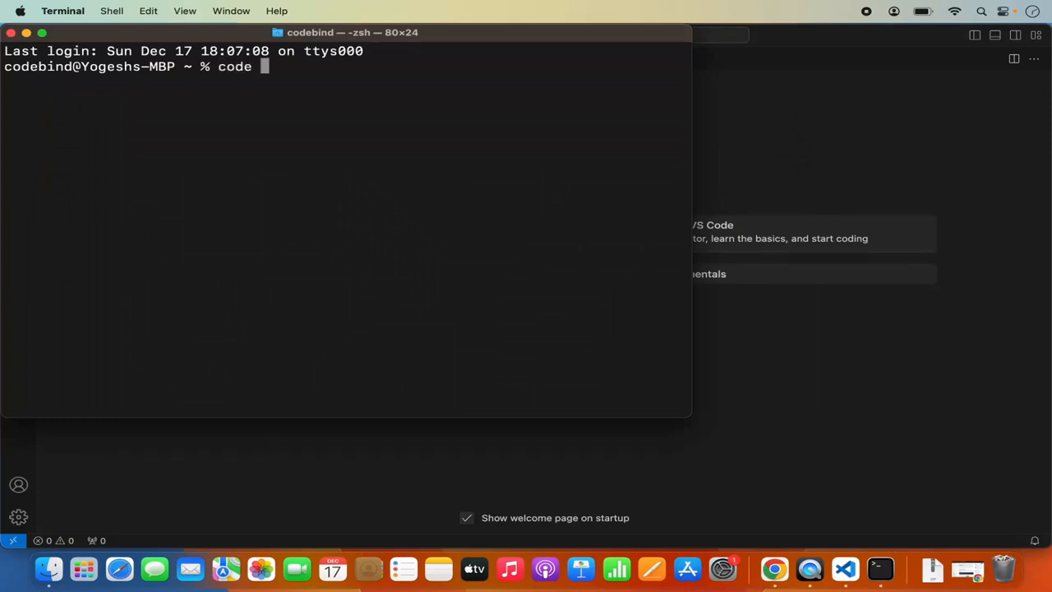
key(Return)
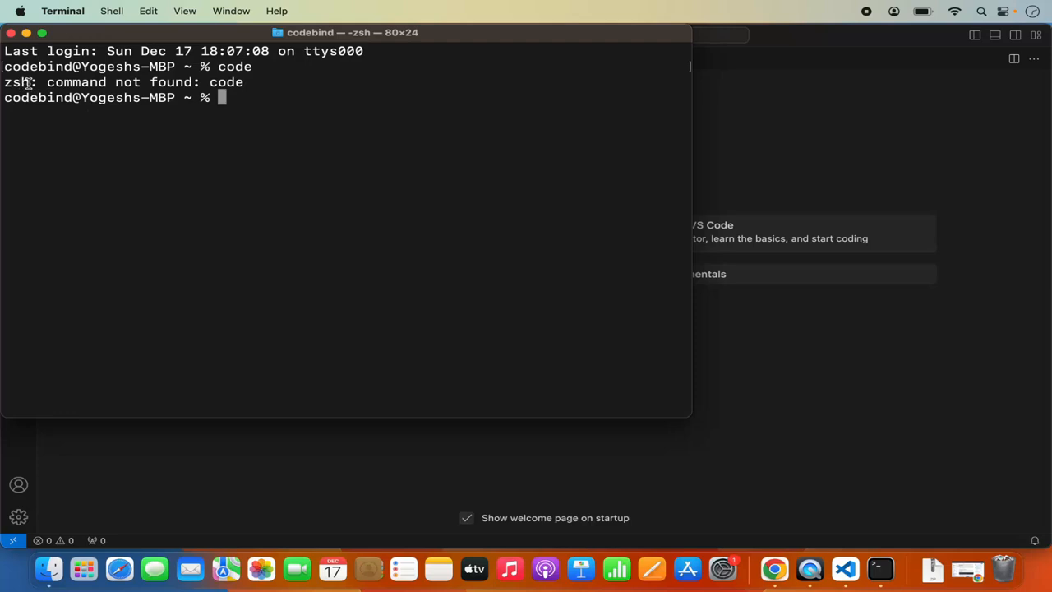
double_click(222, 82)
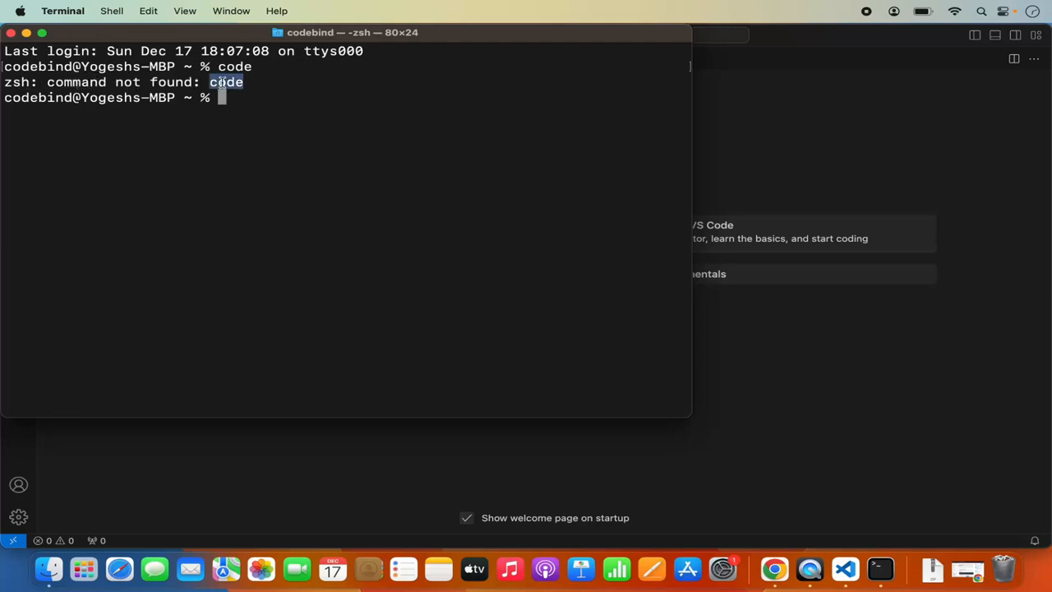
Close the Terminal window, quit Terminal, and return to Visual Studio Code.
click(10, 34)
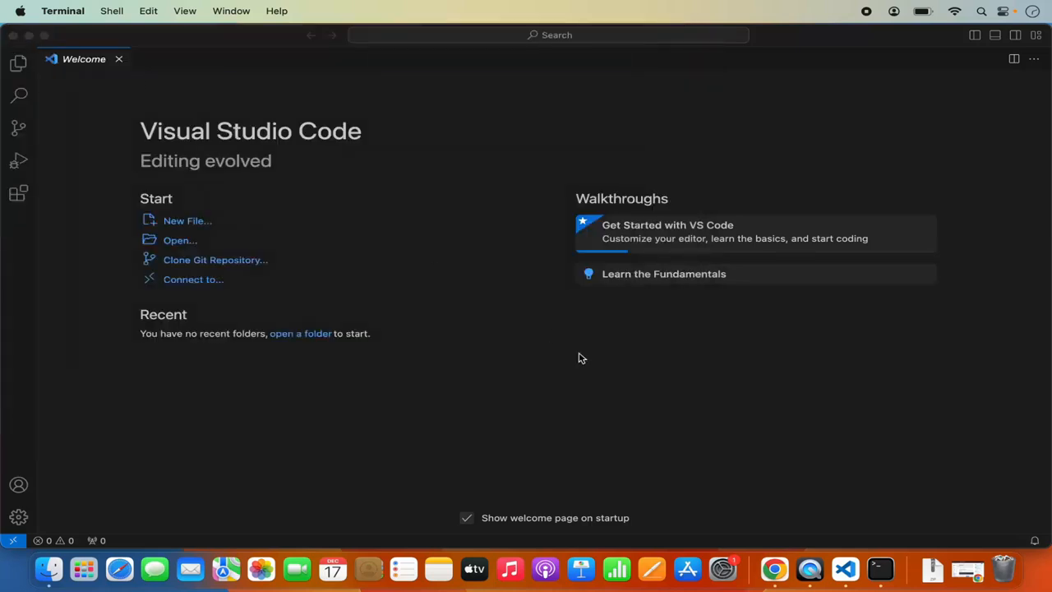
right_click(874, 571)
click(881, 527)
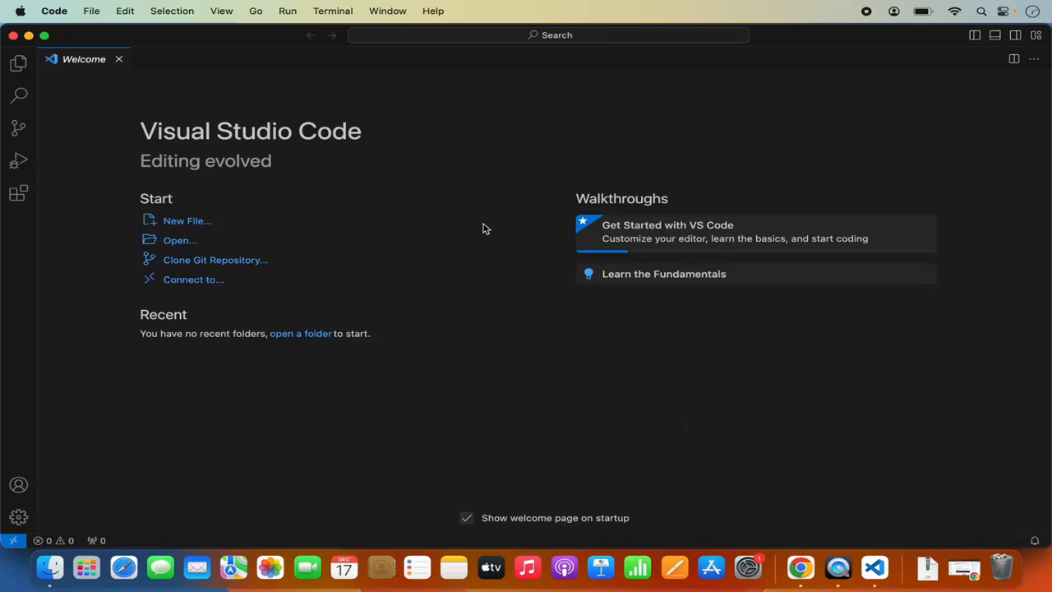
Run the shell command that uninstalls the 'code' command from PATH and acknowledge the result.
key(super+shift+p)
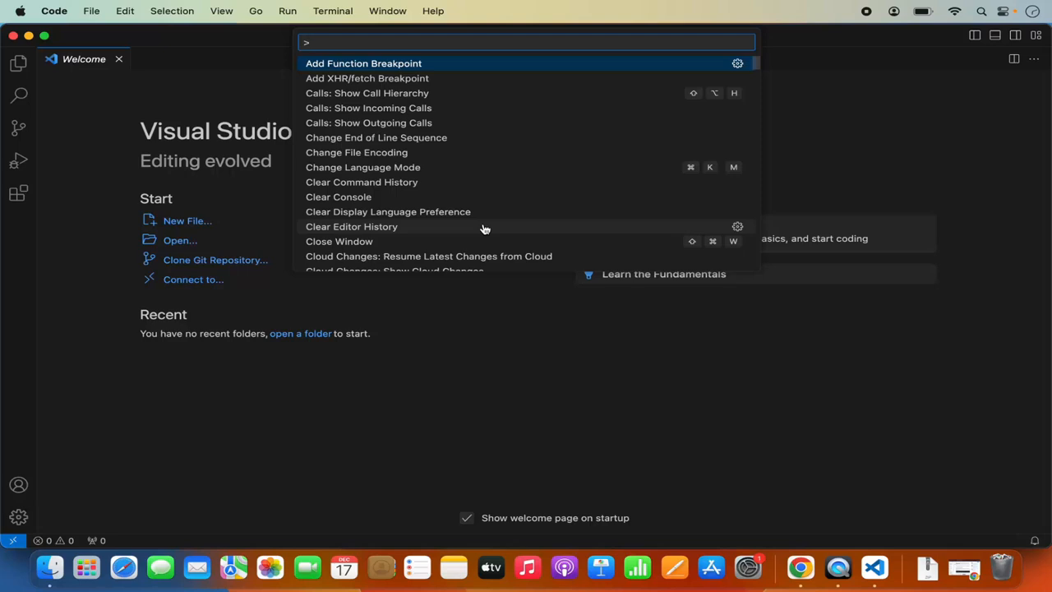
text(shell)
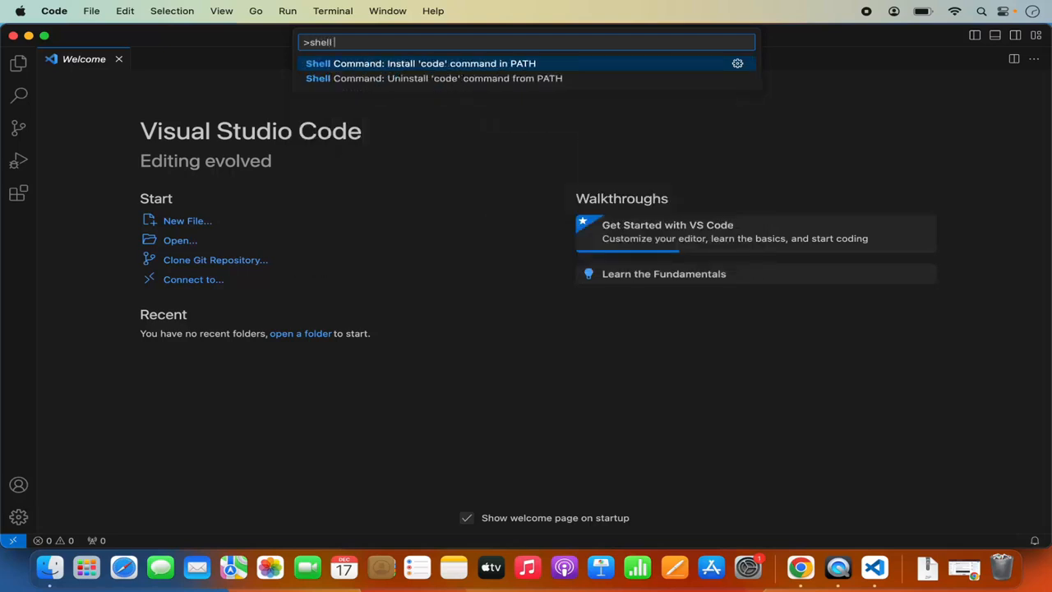
text(co)
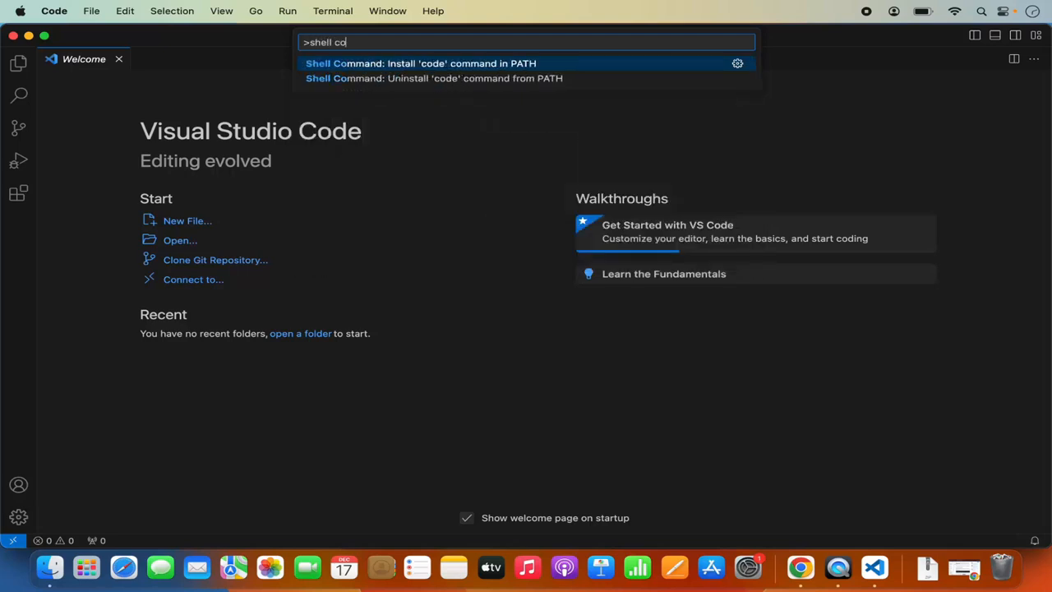
text(mmand)
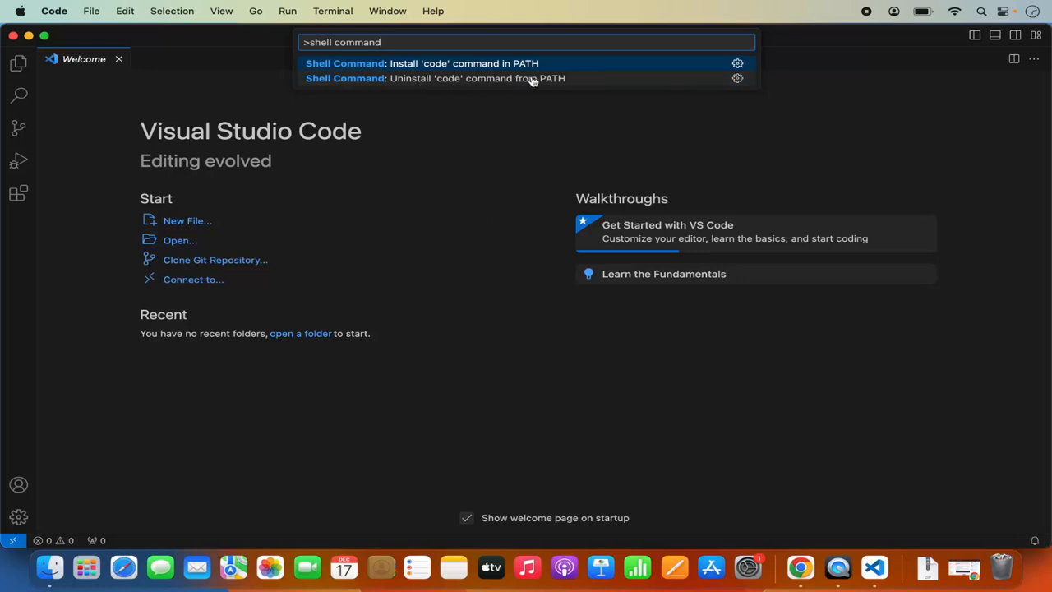
click(448, 79)
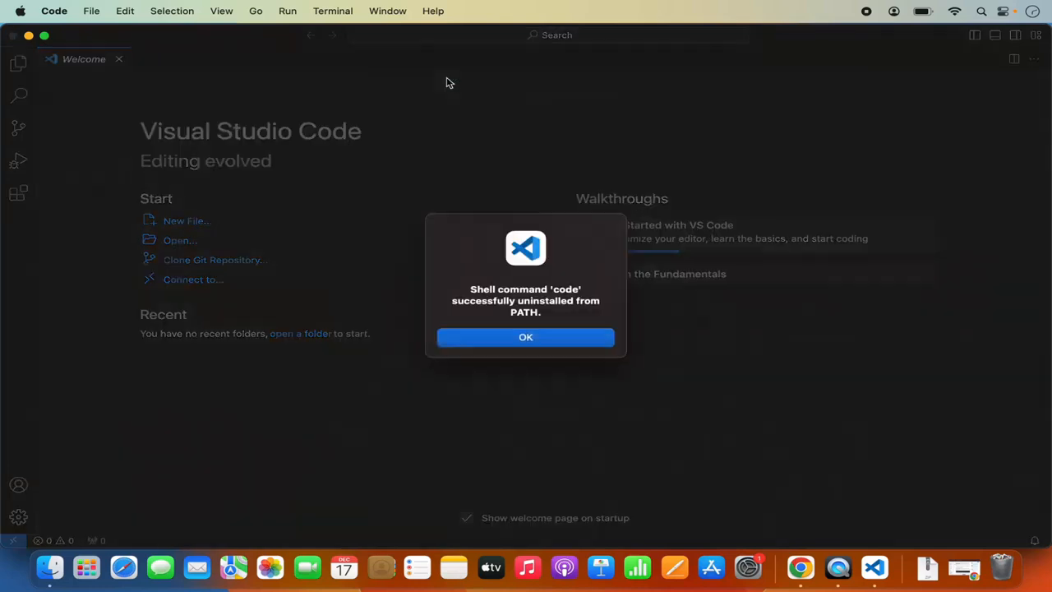
click(503, 344)
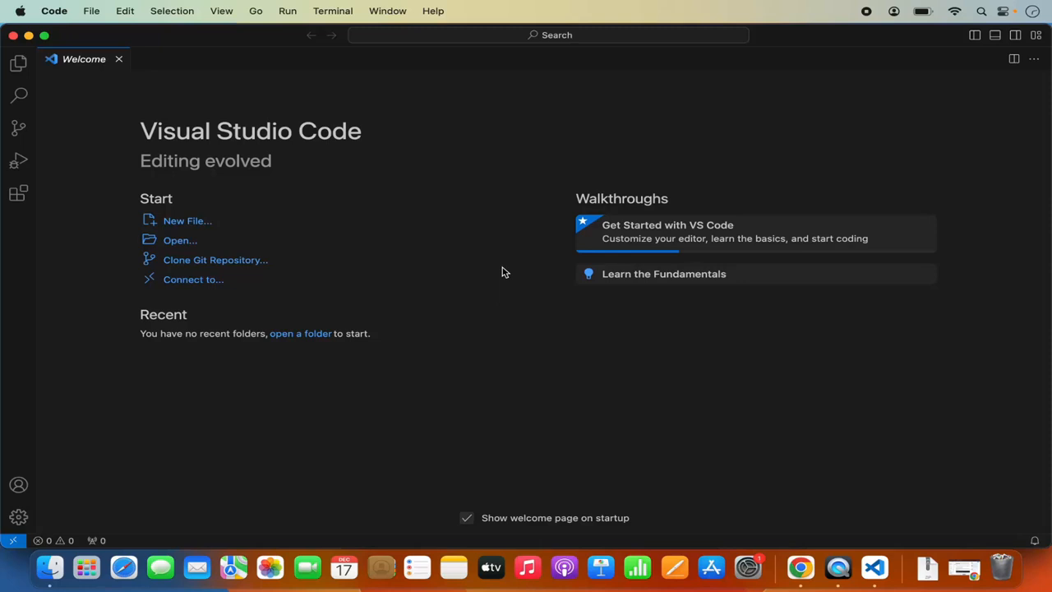
Install the 'code' command in PATH, authorizing the change with the account password.
key(super+shift+p)
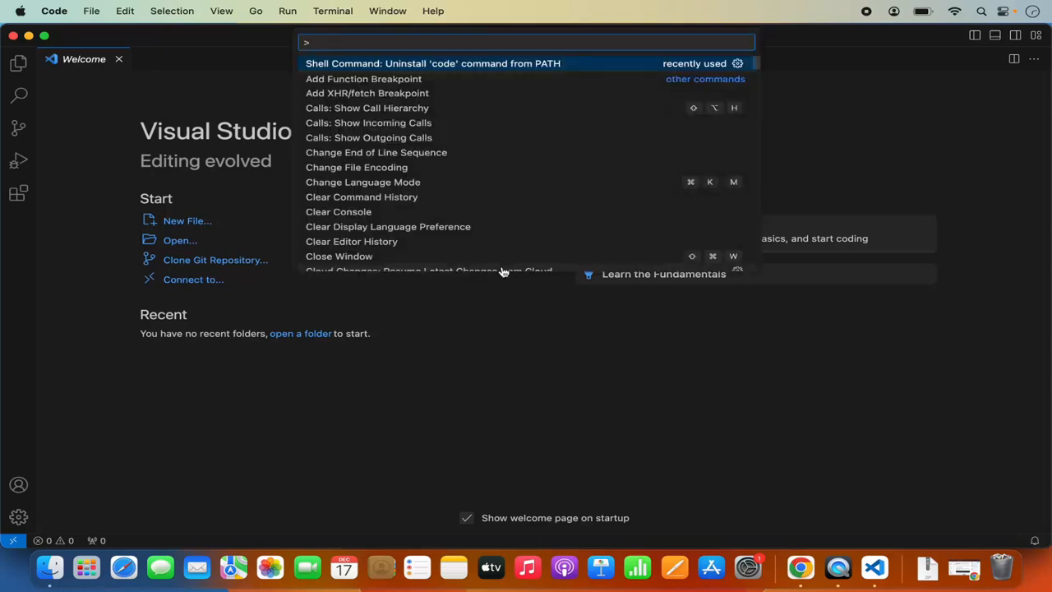
text(she)
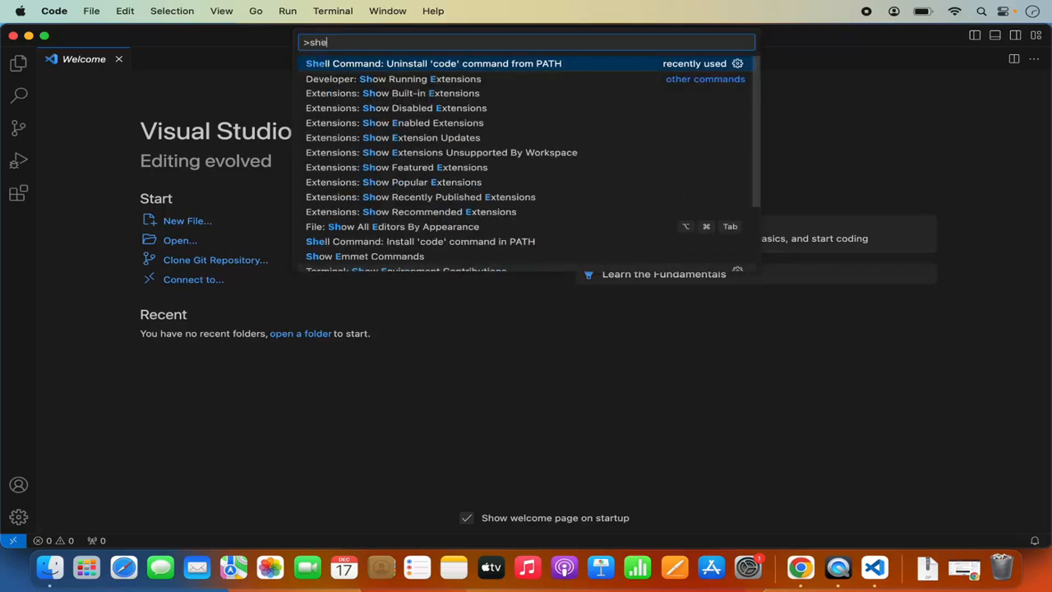
text(ll command)
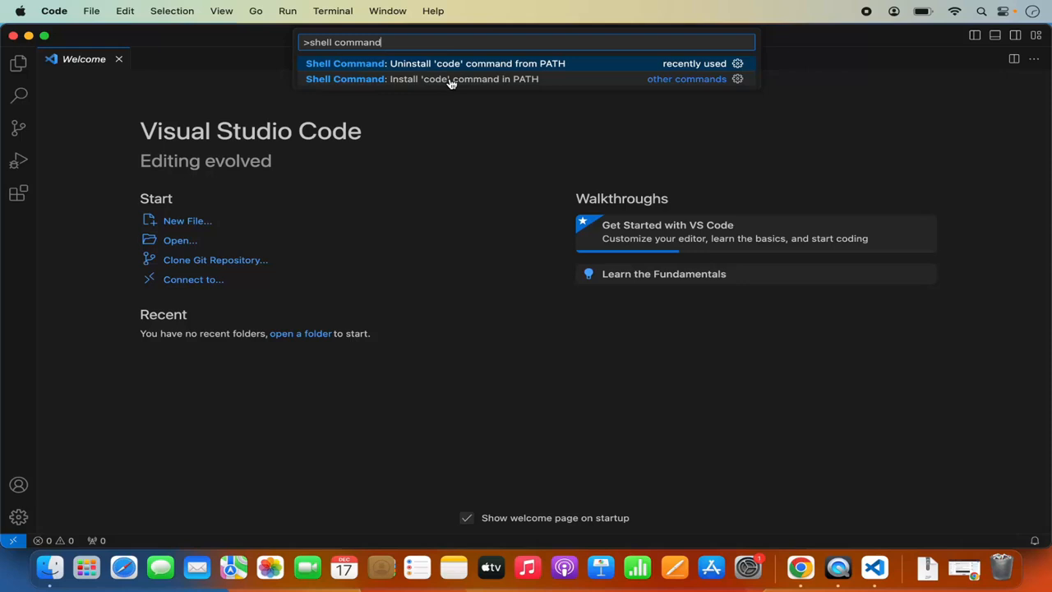
click(450, 79)
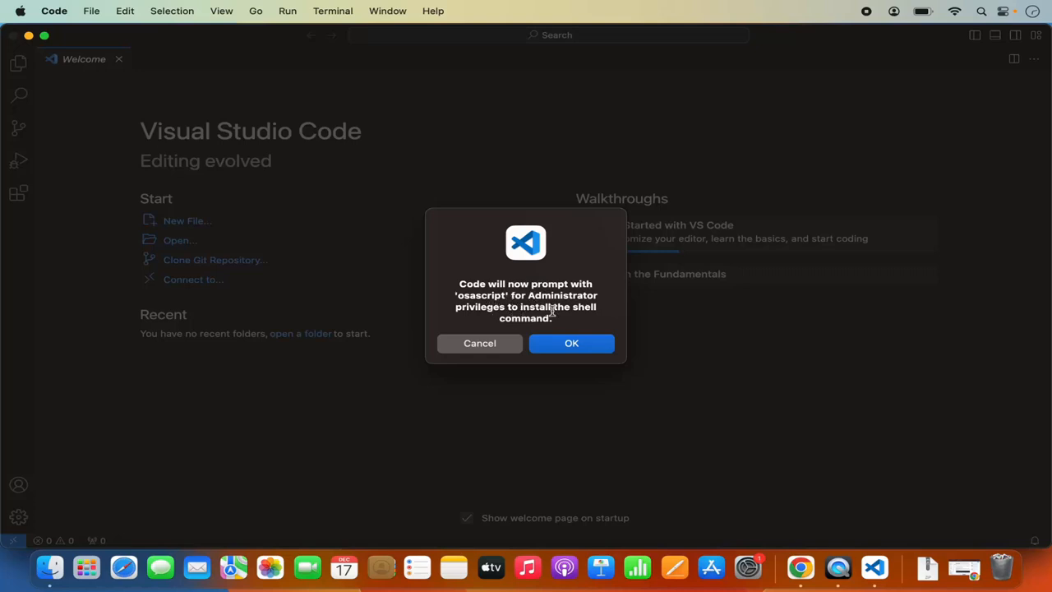
click(563, 345)
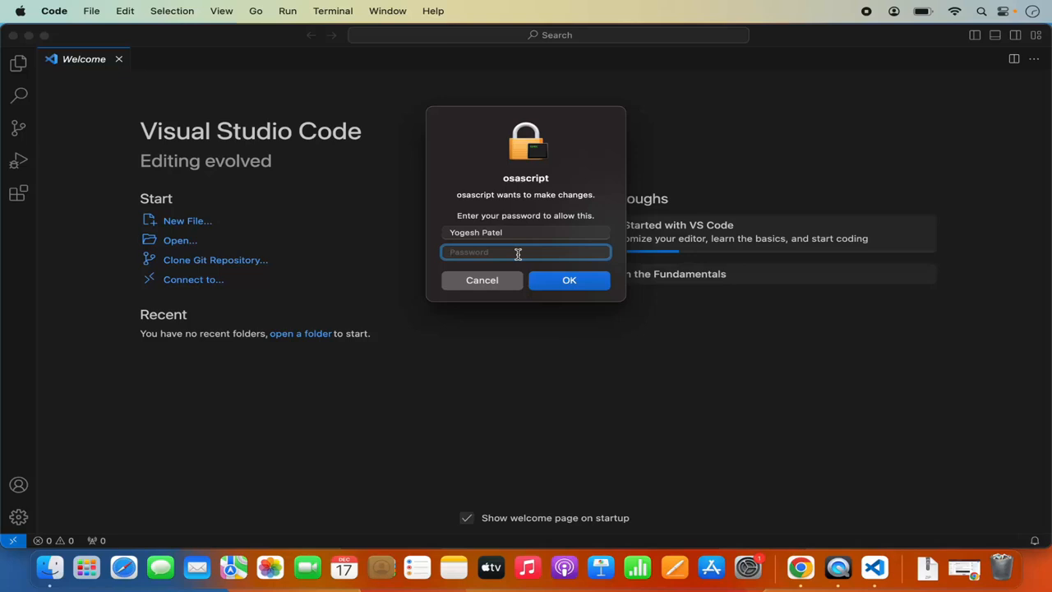
text(******)
click(547, 277)
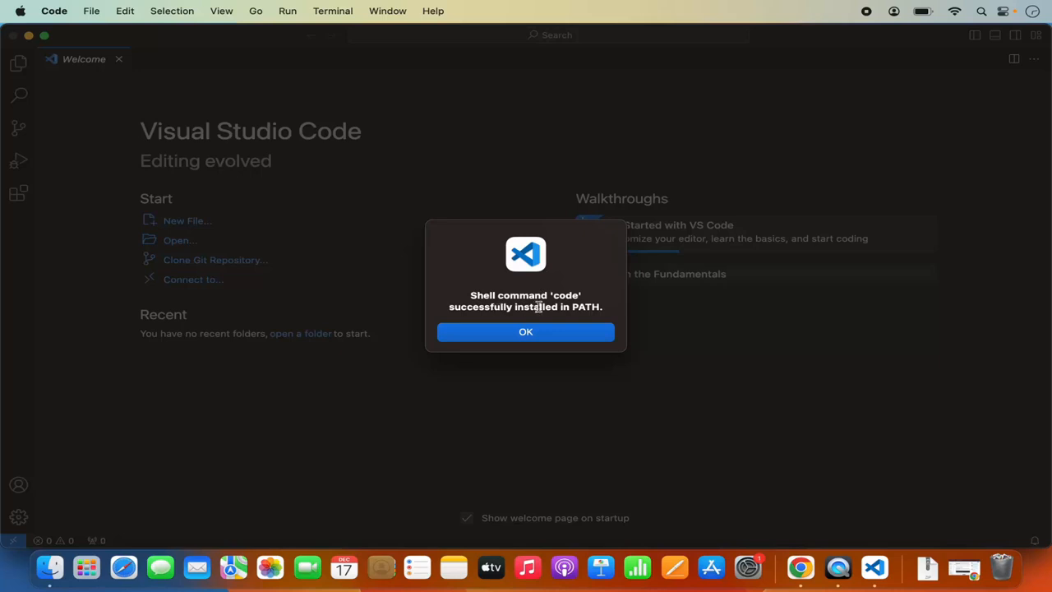
click(553, 333)
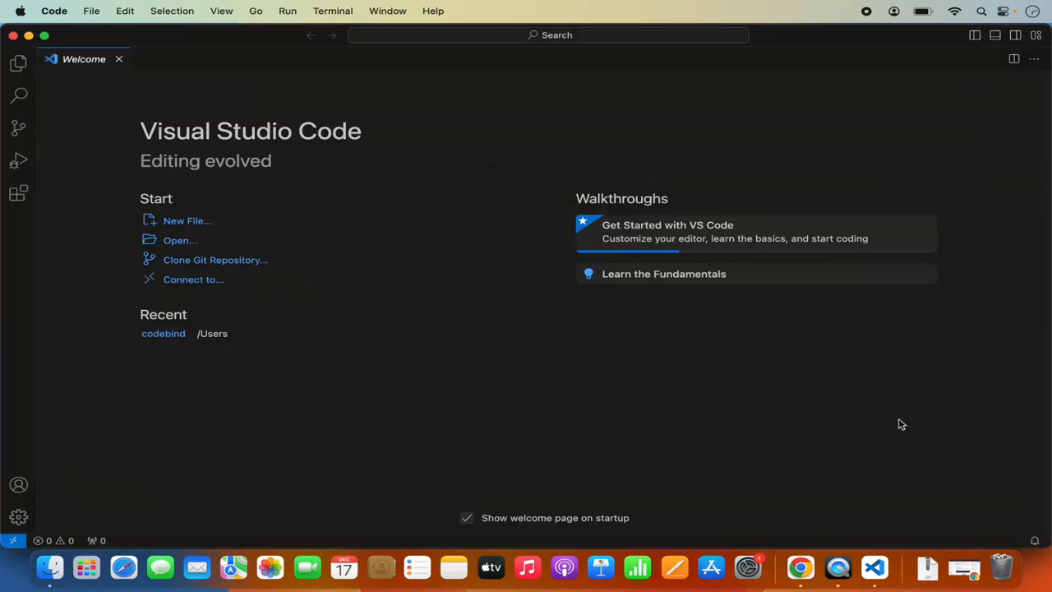
Open Terminal through the system search and launch the editor with the code command.
click(981, 11)
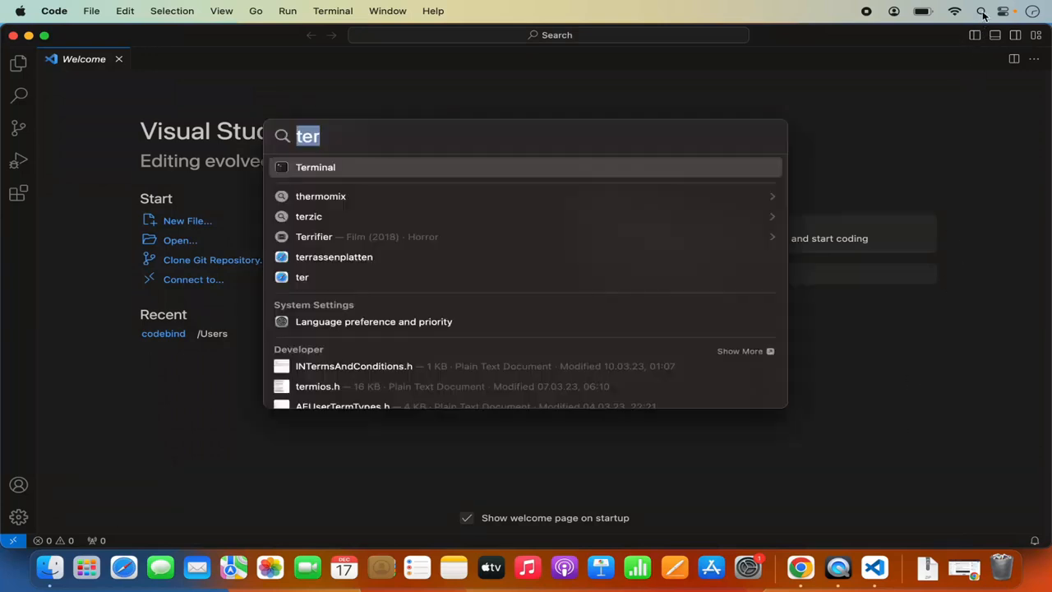
click(553, 171)
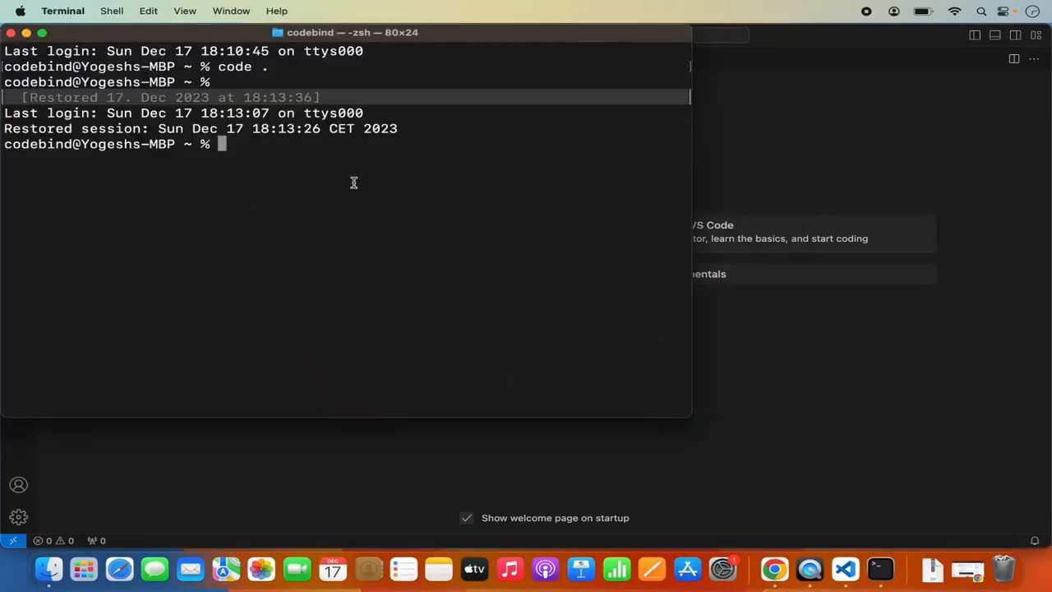
text(code)
key(Return)
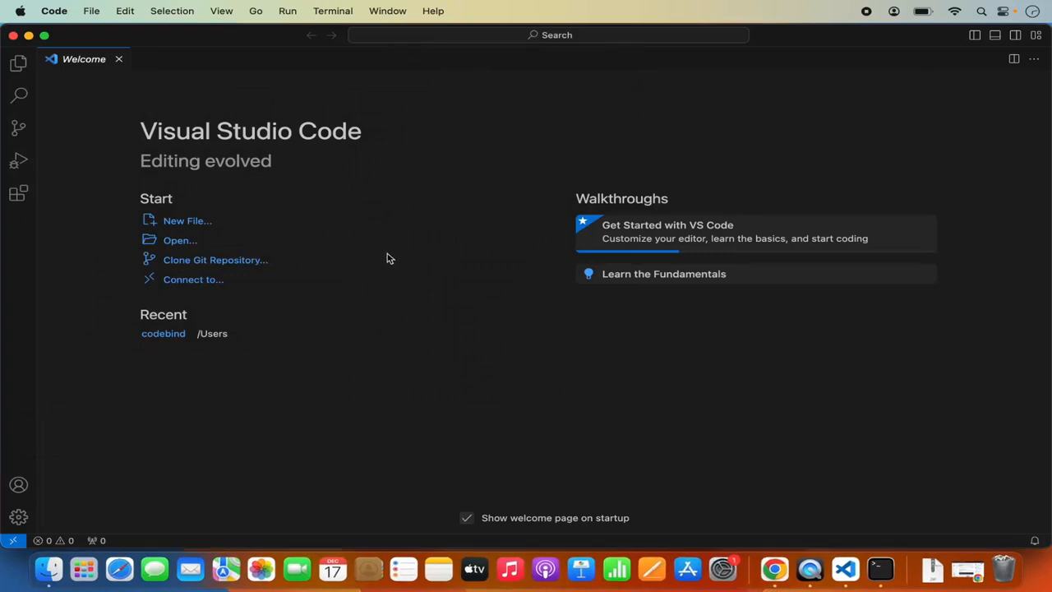
Close the Visual Studio Code window and quit the application, leaving the Terminal window open.
click(877, 569)
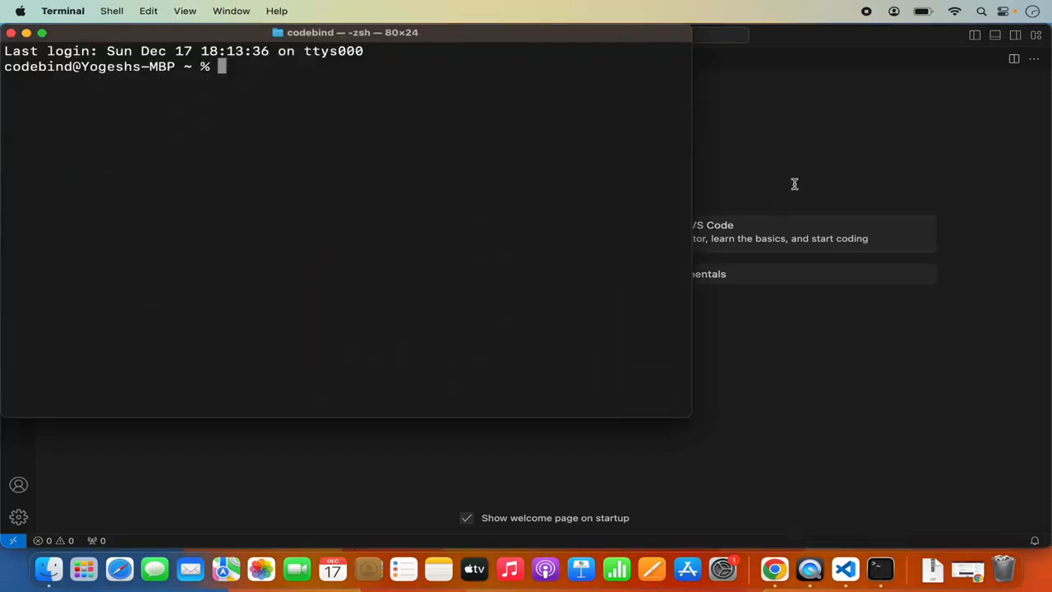
click(790, 180)
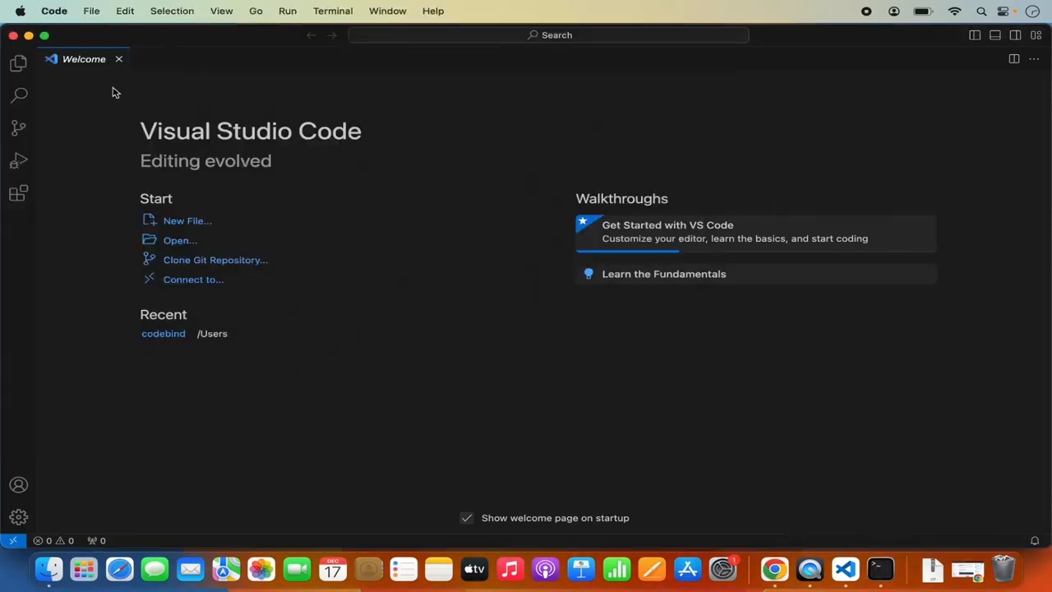
click(13, 36)
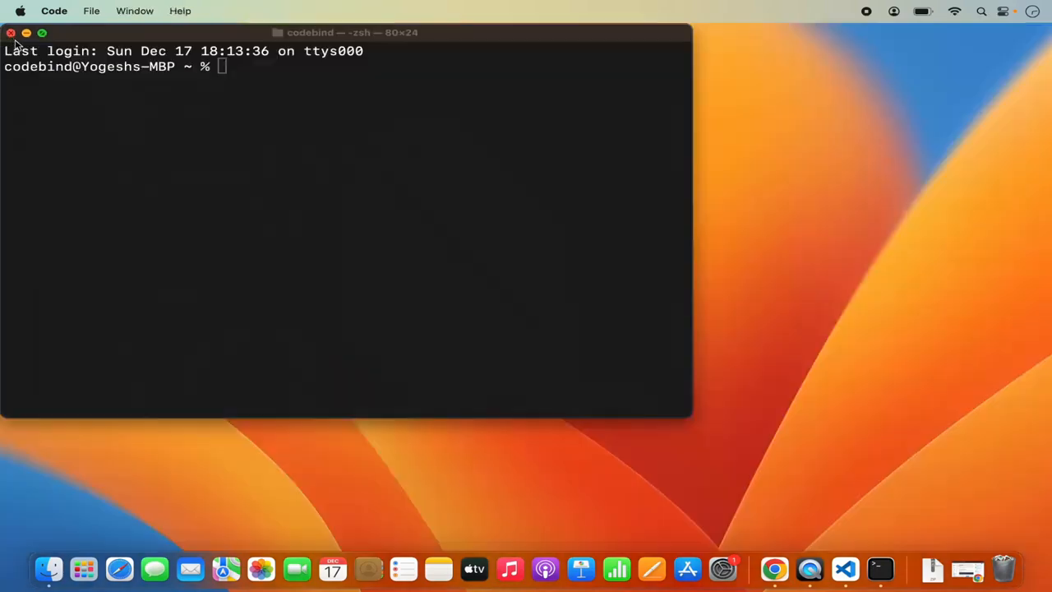
right_click(846, 569)
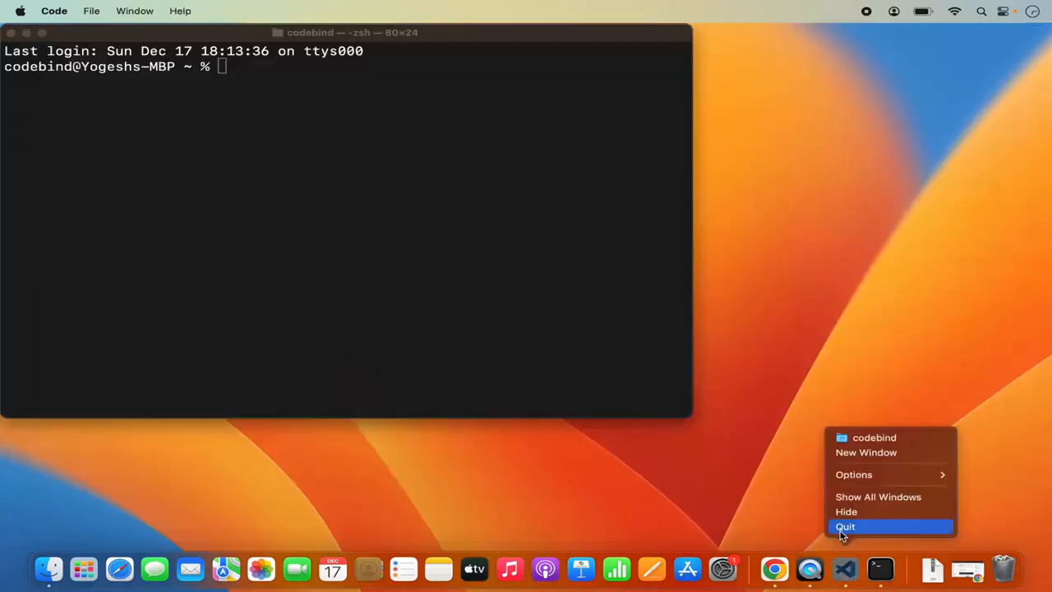
click(842, 526)
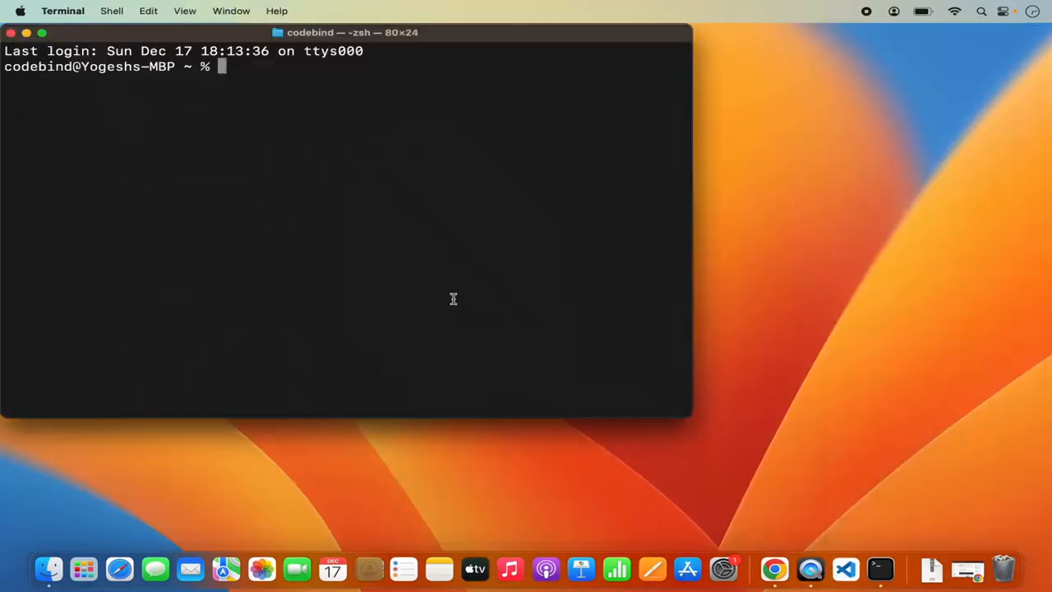
Enlarge the Terminal window to fill the screen and change to the Documents directory.
double_click(438, 41)
text(c)
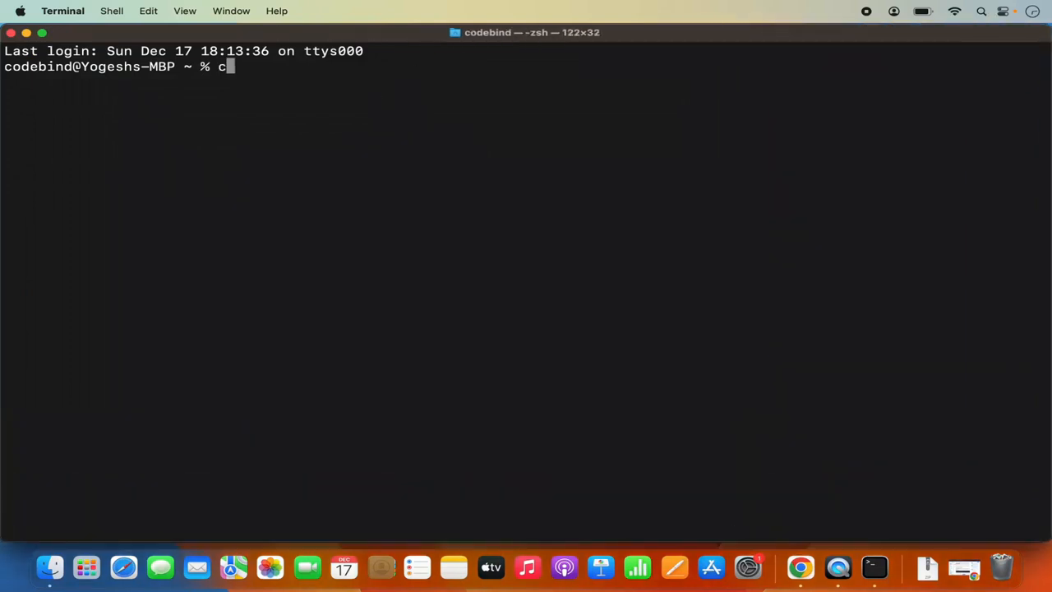
key(BackSpace)
text(d Doc)
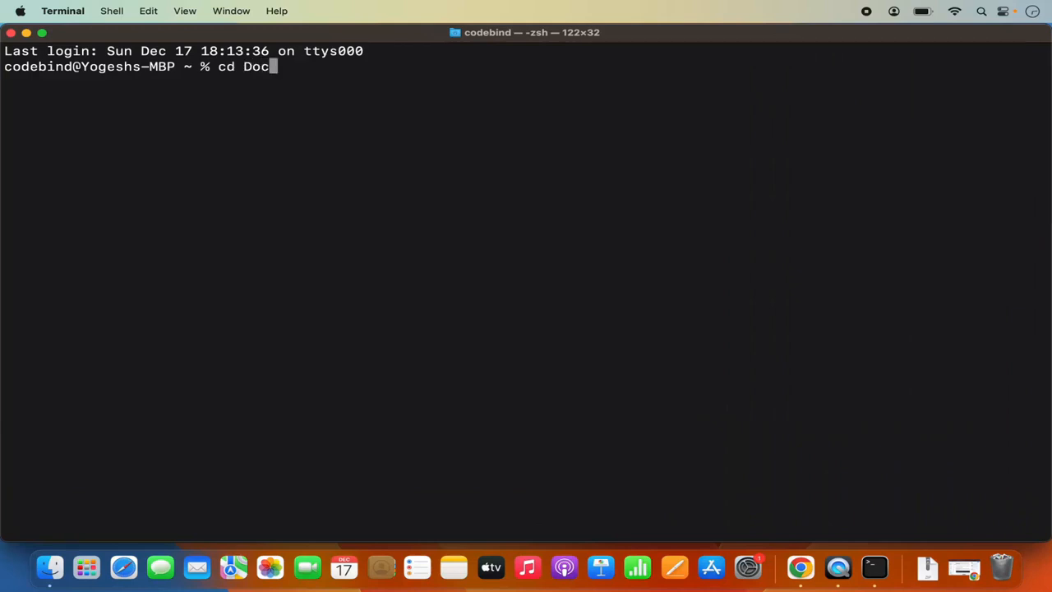
key(Tab)
key(Return)
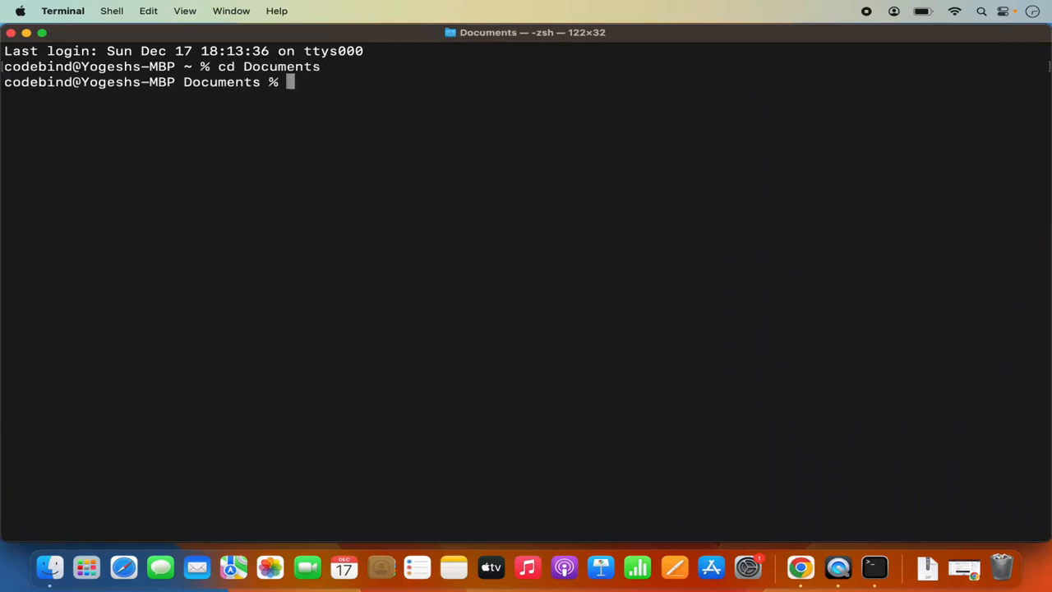
List the contents of Documents and change to the MyProjects directory.
text(ls)
key(Return)
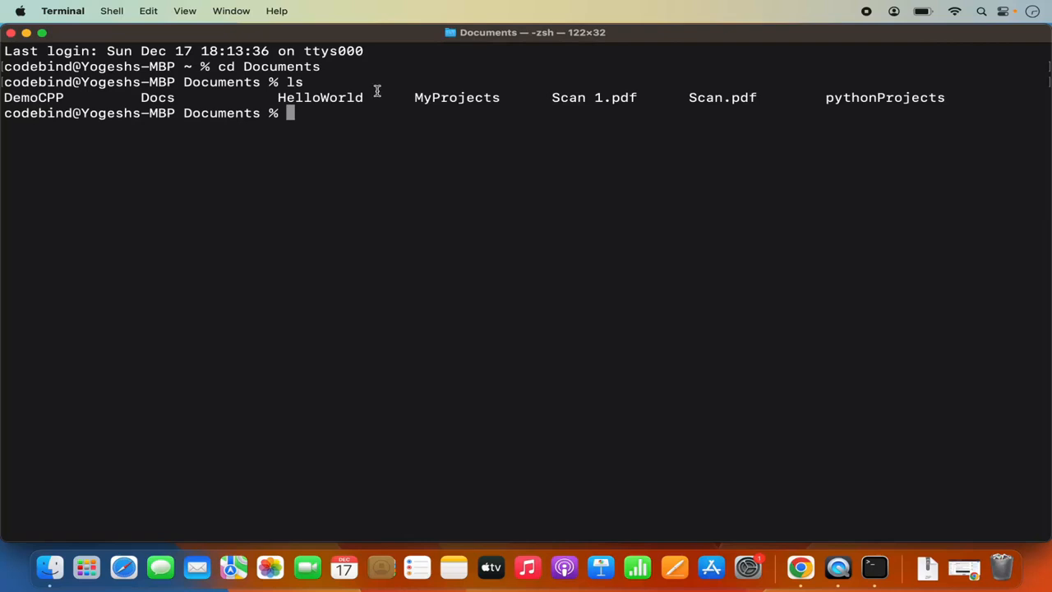
double_click(423, 96)
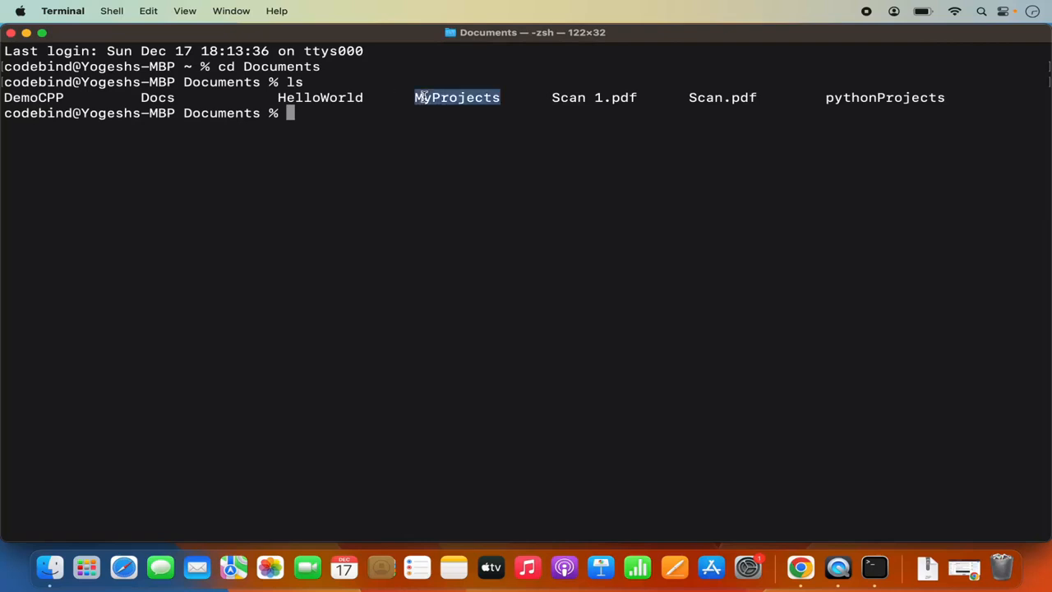
click(358, 128)
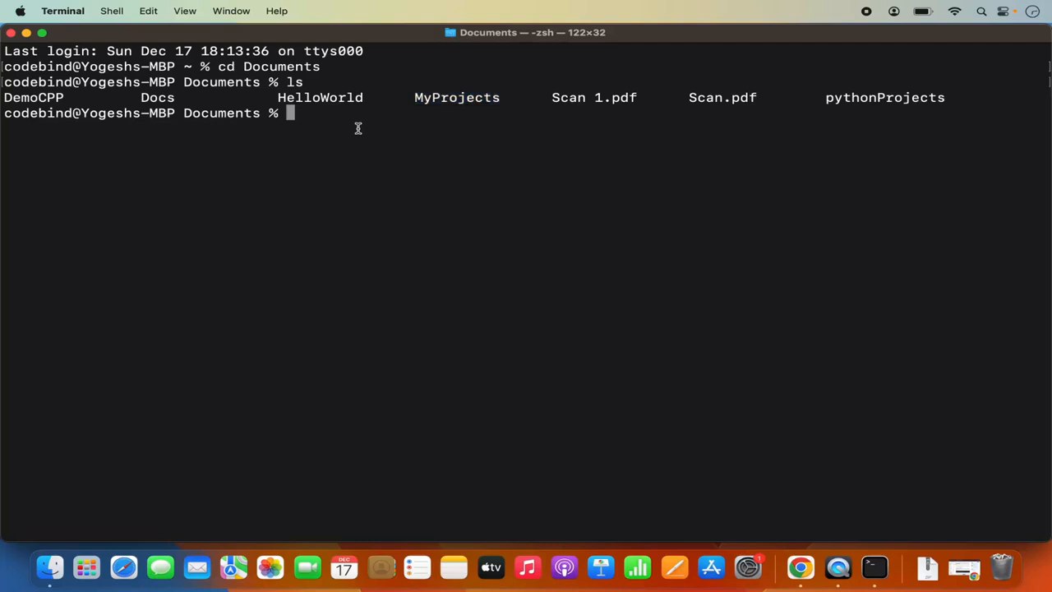
text(cd My)
key(Tab)
key(Return)
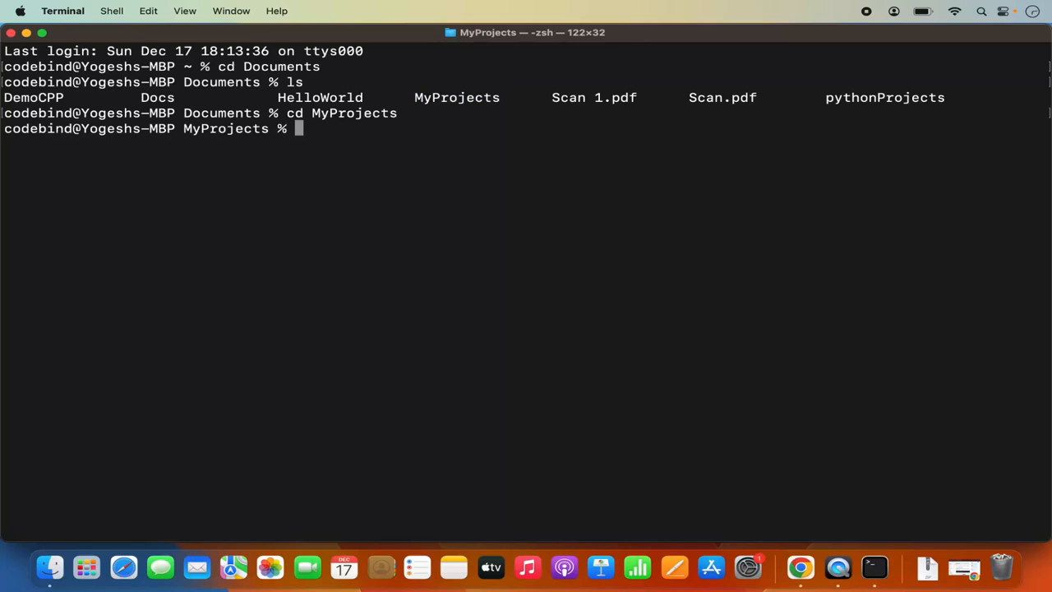
Open the MyProjects folder in Visual Studio Code with "code ." and trust its authors, including all files in the parent folder Documents.
text(code .)
double_click(334, 115)
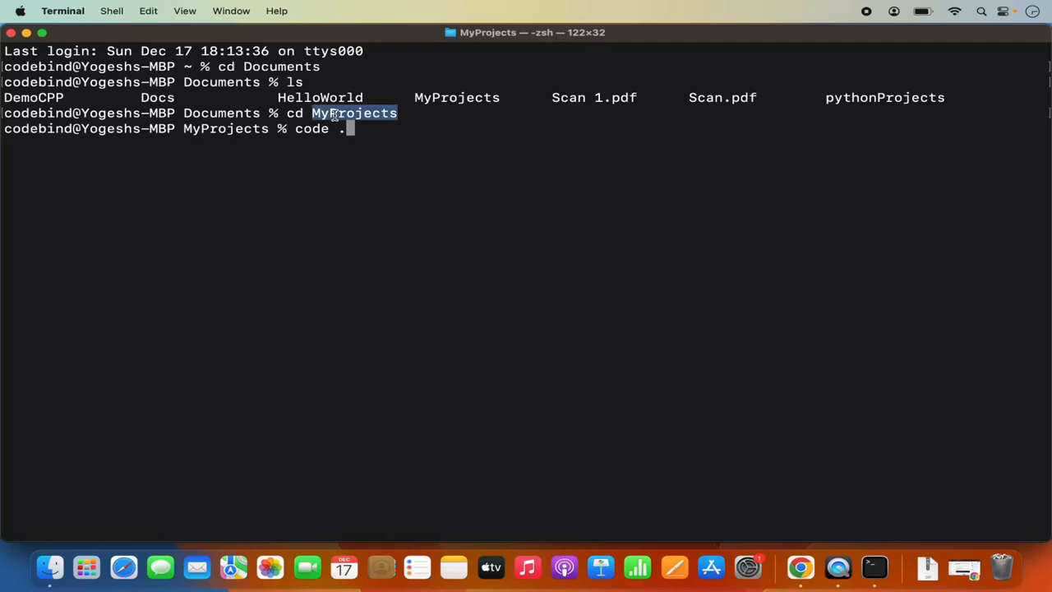
key(Return)
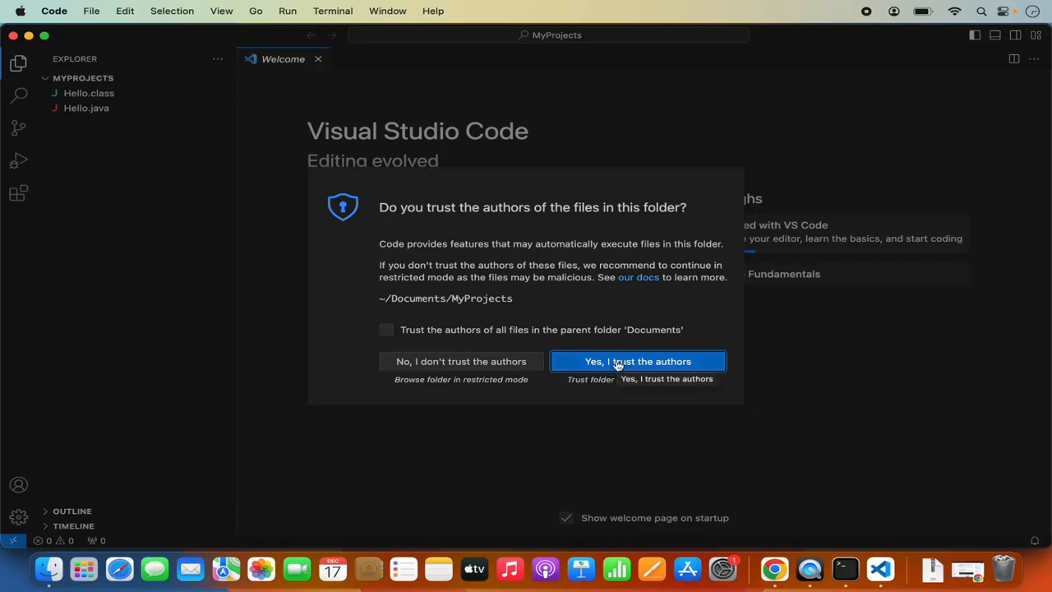
click(387, 330)
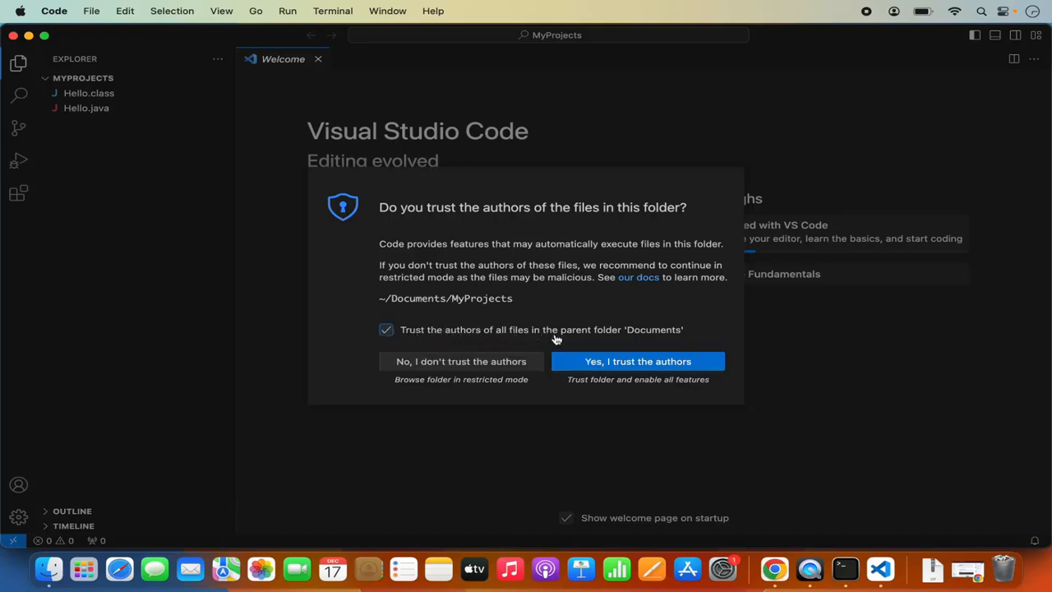
click(618, 362)
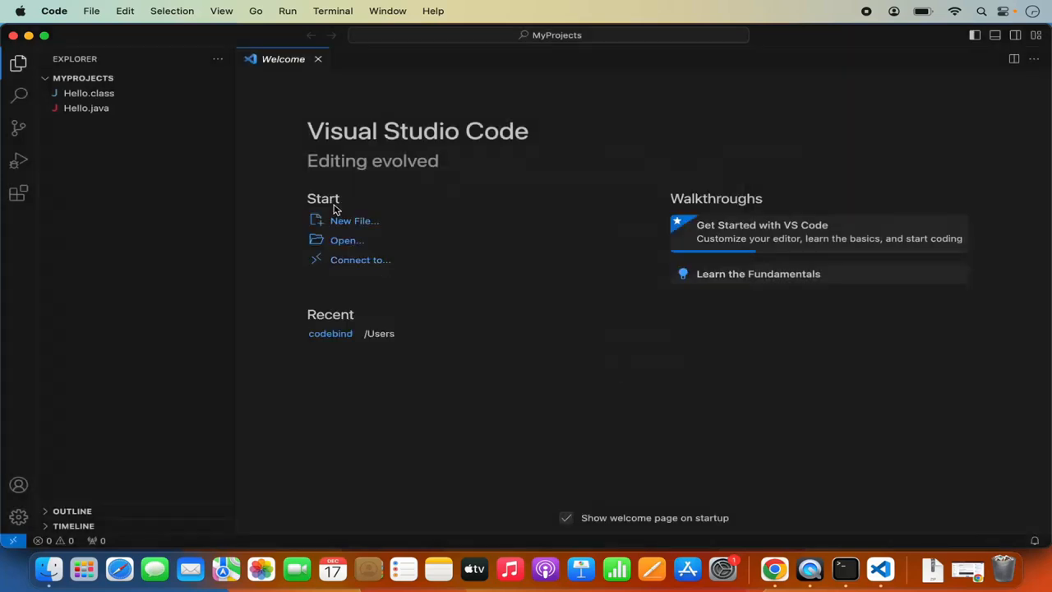
Open Hello.java in the editor and dismiss the recommendation to install the Extension Pack for Java.
click(102, 109)
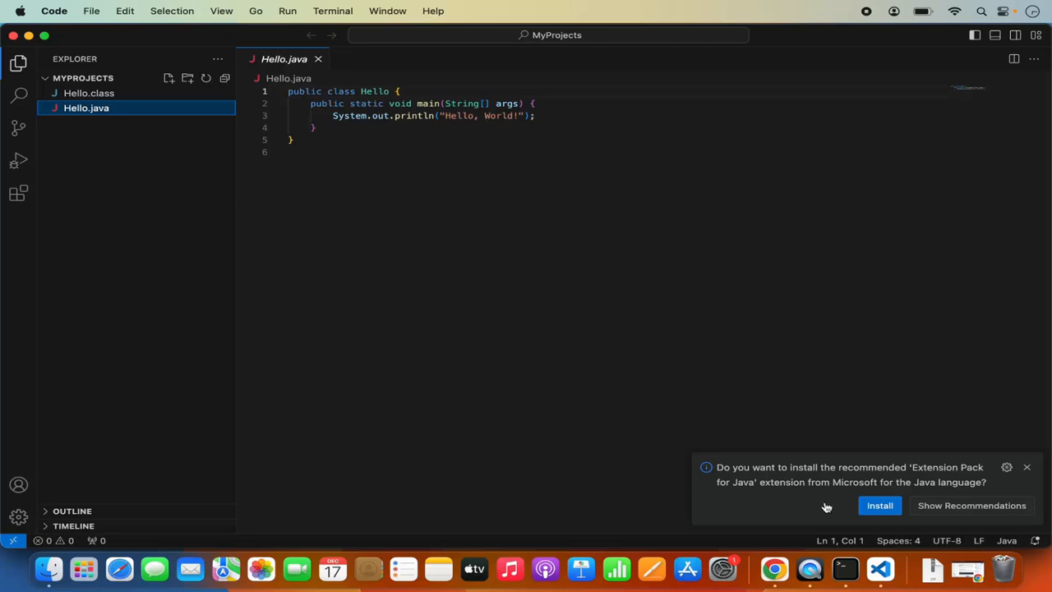
click(1030, 467)
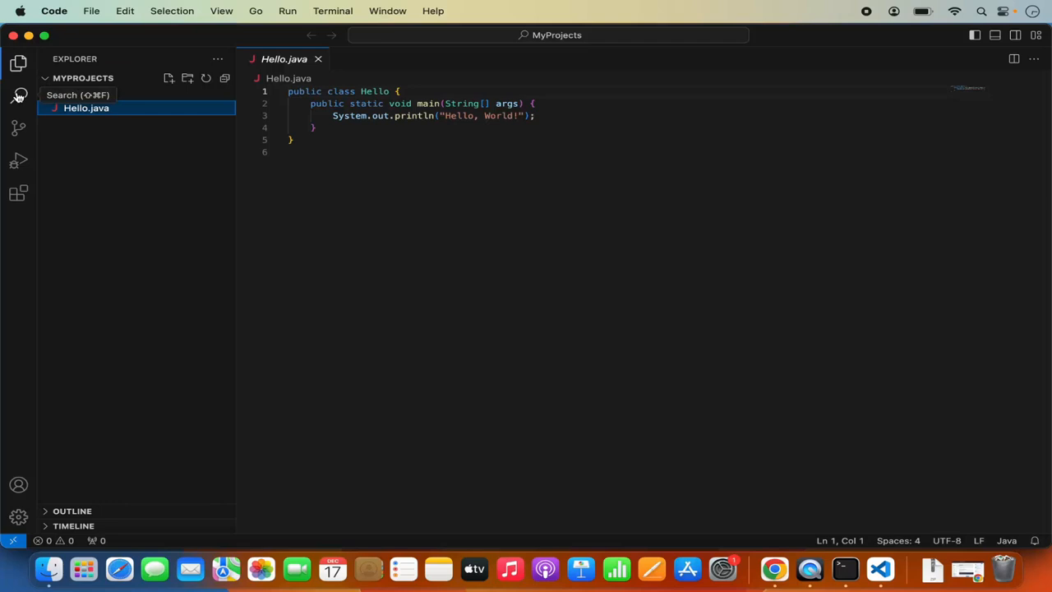
Search the project files for "Hello", then hide and show the replacement field again.
click(18, 97)
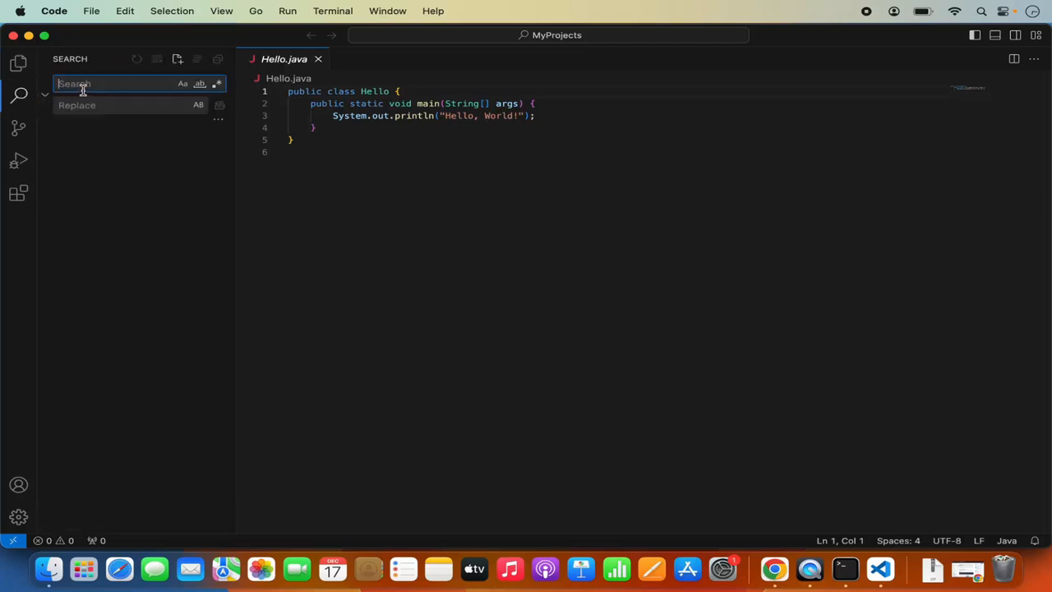
text(Hello)
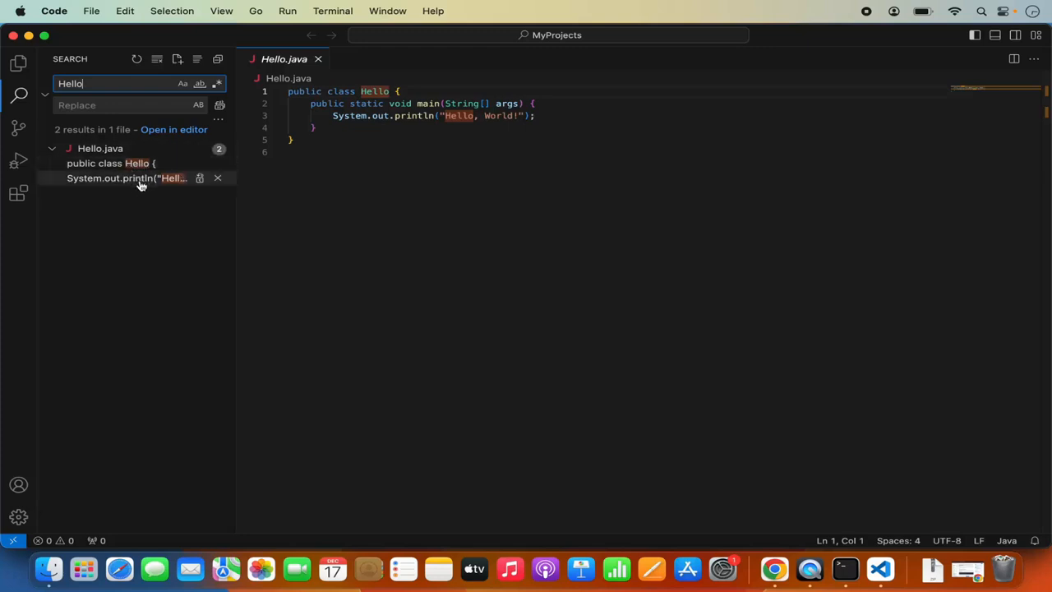
click(105, 104)
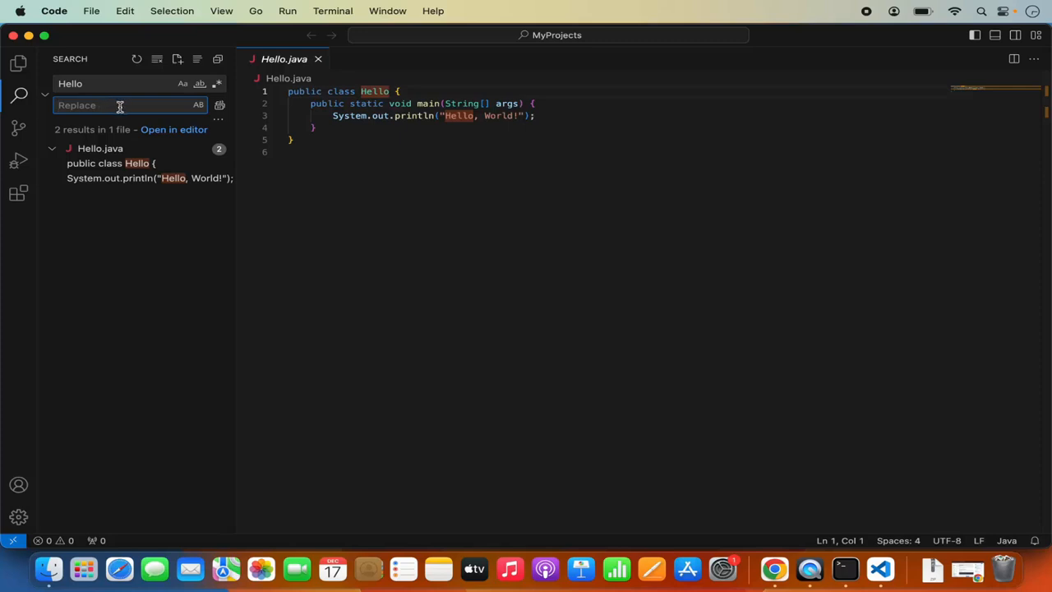
click(45, 94)
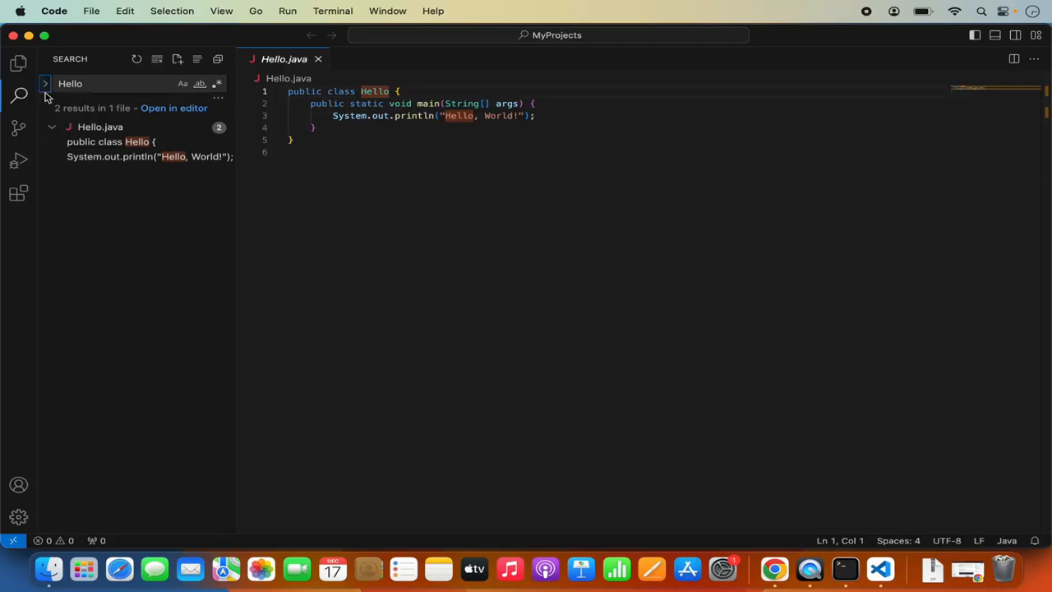
click(47, 96)
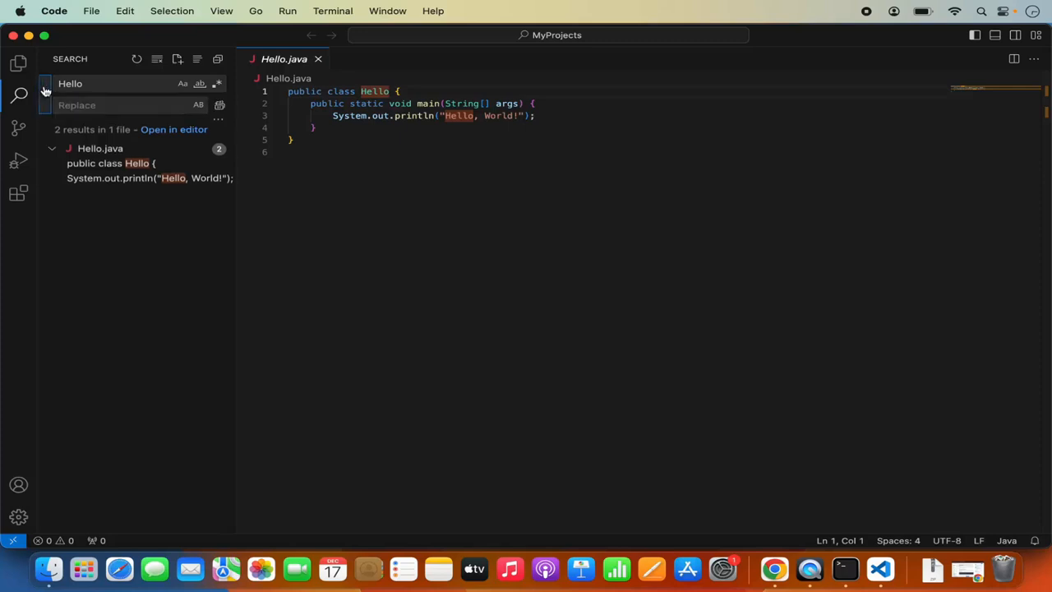
Show the search details and look at the filters for files to include and files to exclude.
click(220, 122)
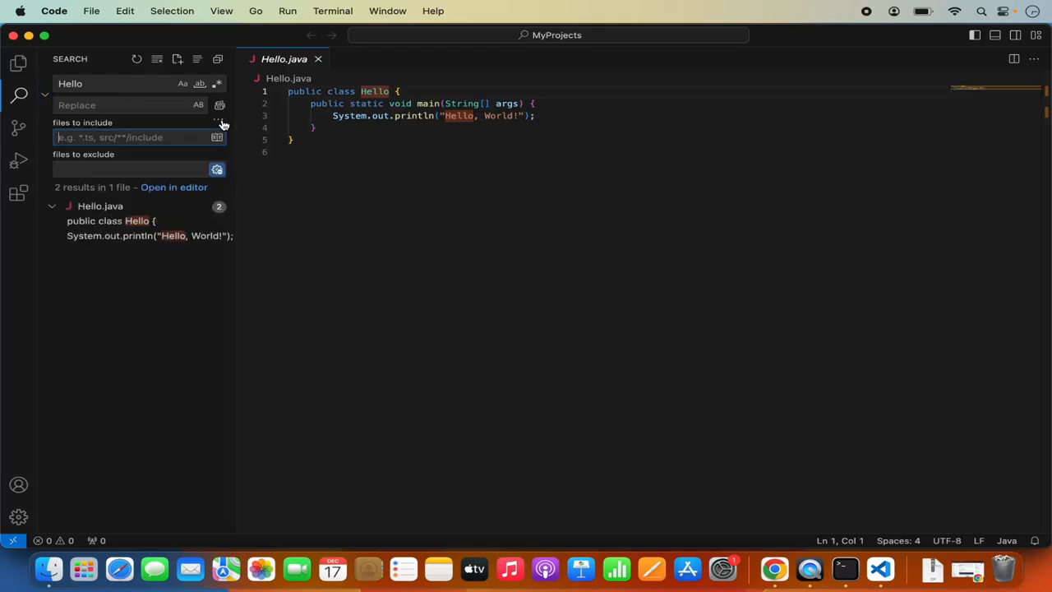
click(114, 170)
click(103, 137)
View the Source Control options for the folder and the Run and Debug options.
click(19, 137)
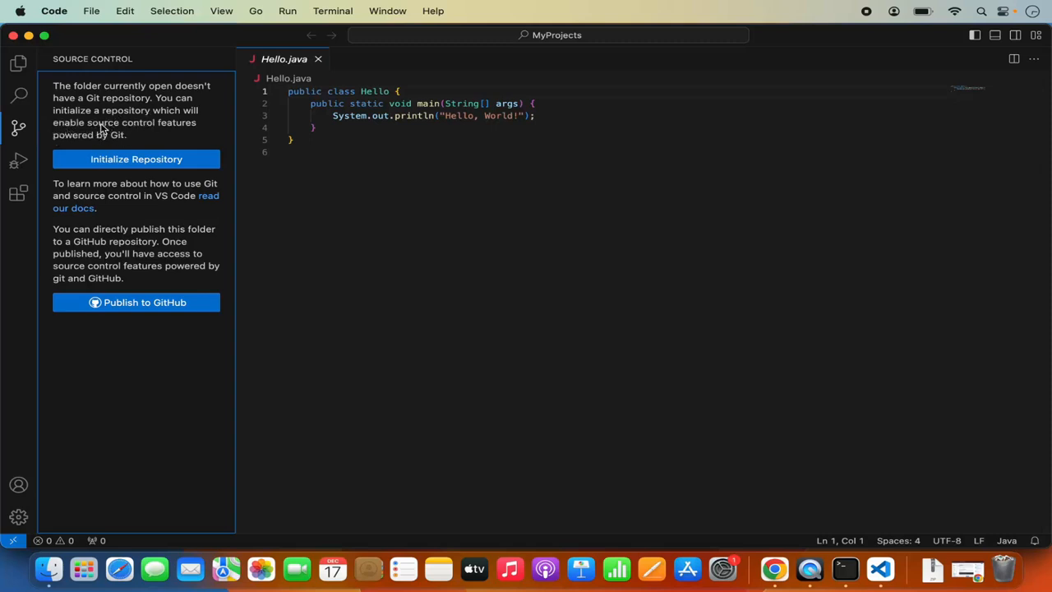
click(21, 163)
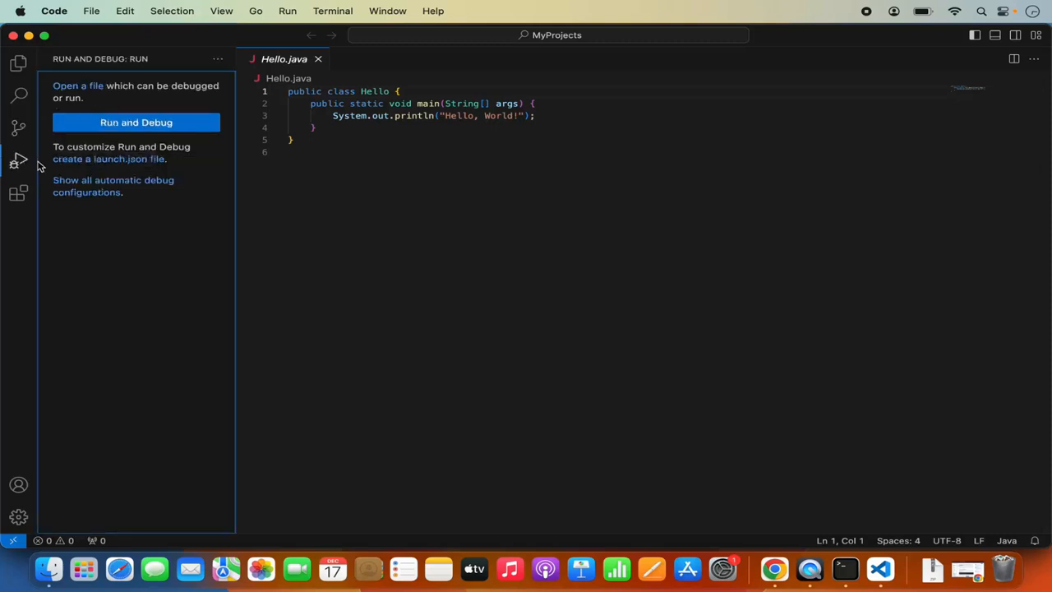
Browse the popular extensions and view the details of the Python and C/C++ extensions.
click(20, 194)
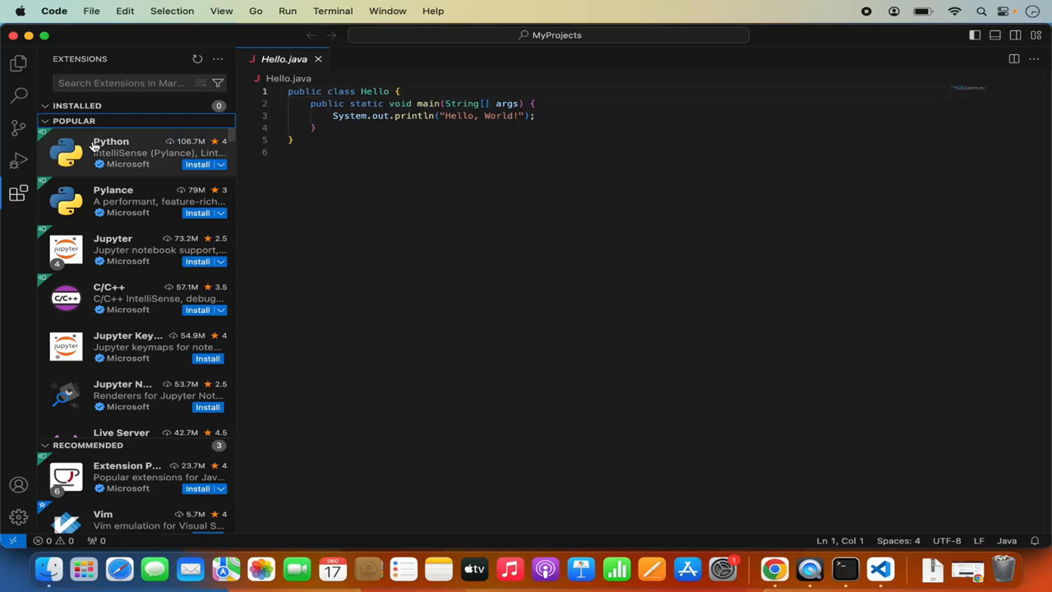
mouse_move(94, 147)
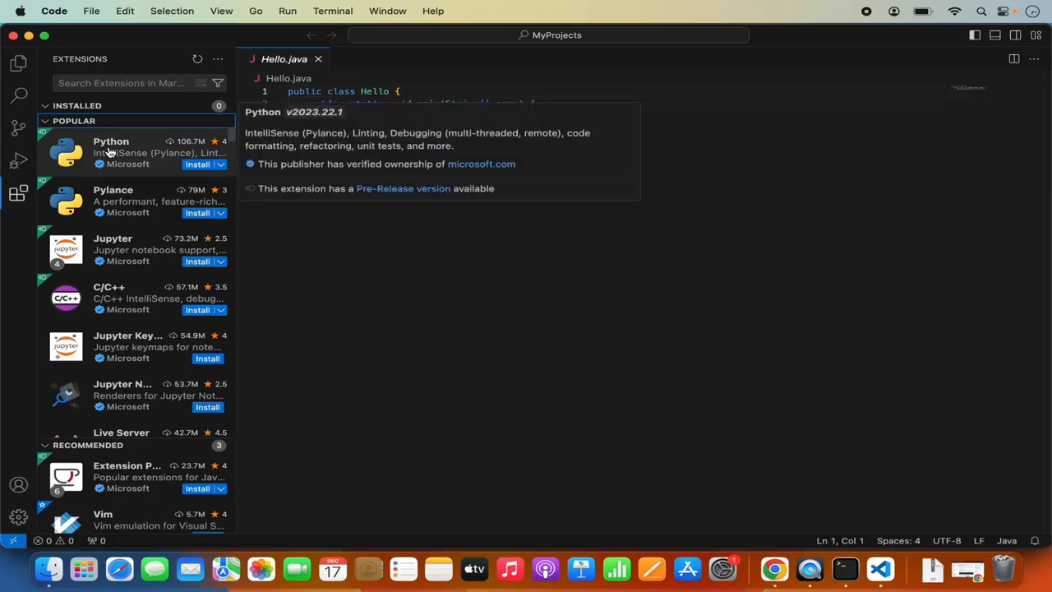
click(111, 152)
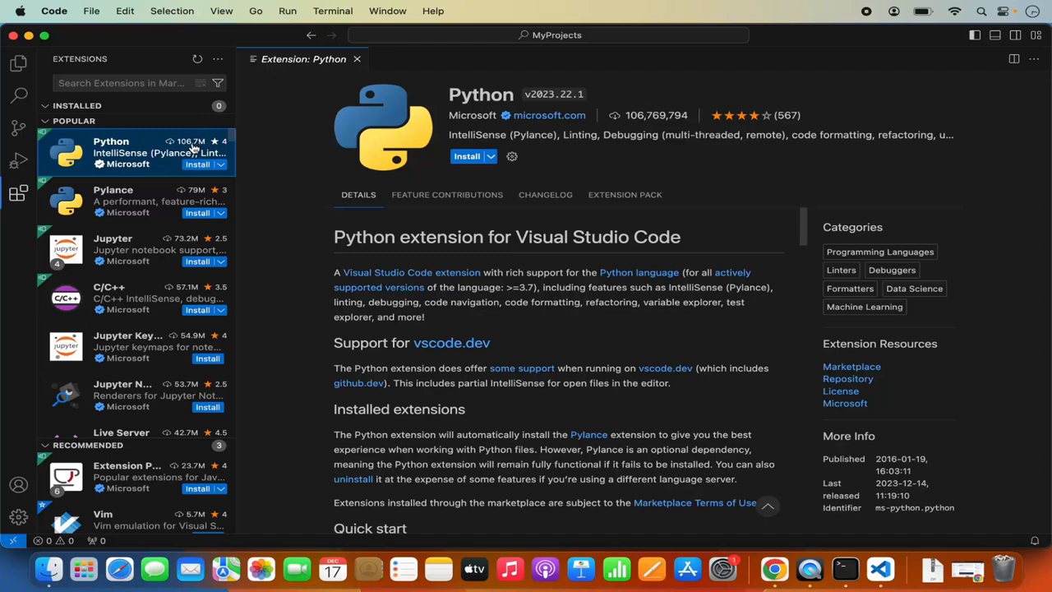
mouse_move(192, 146)
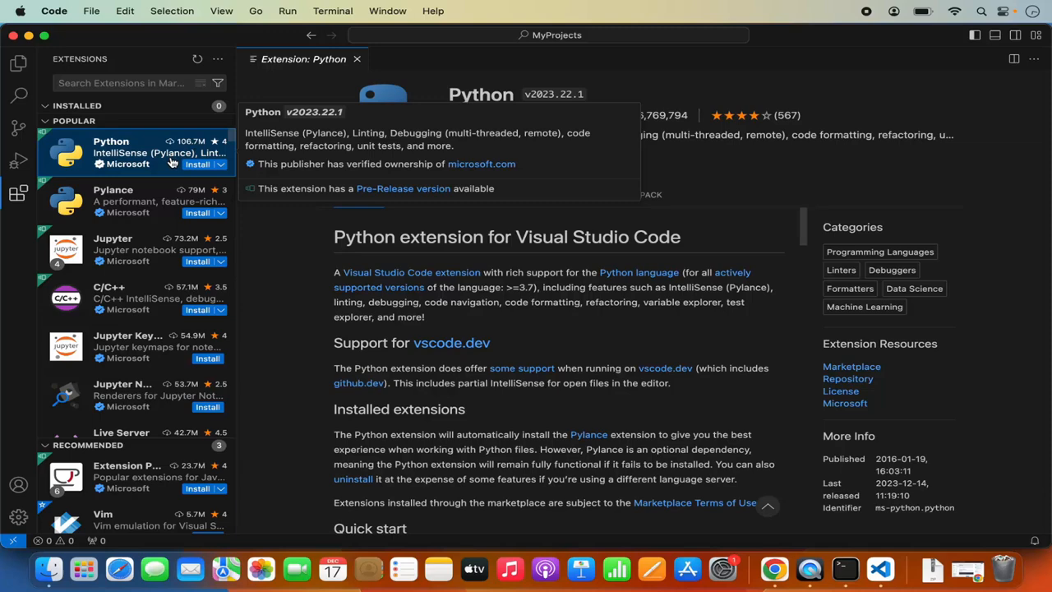
click(133, 298)
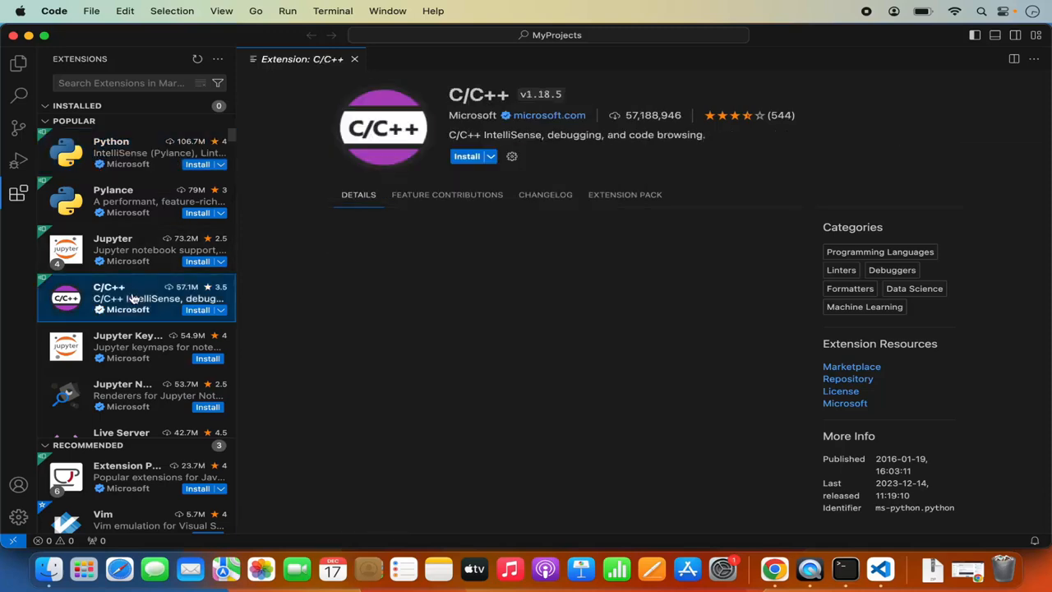
scroll(133, 298, down, 2)
scroll(133, 298, down, 4)
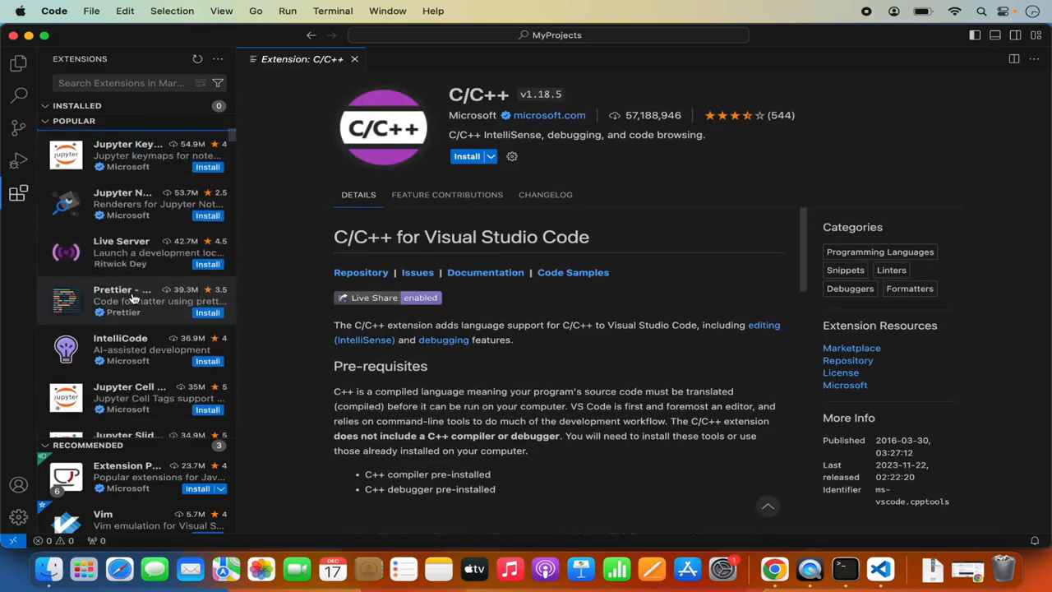
scroll(133, 298, down, 3)
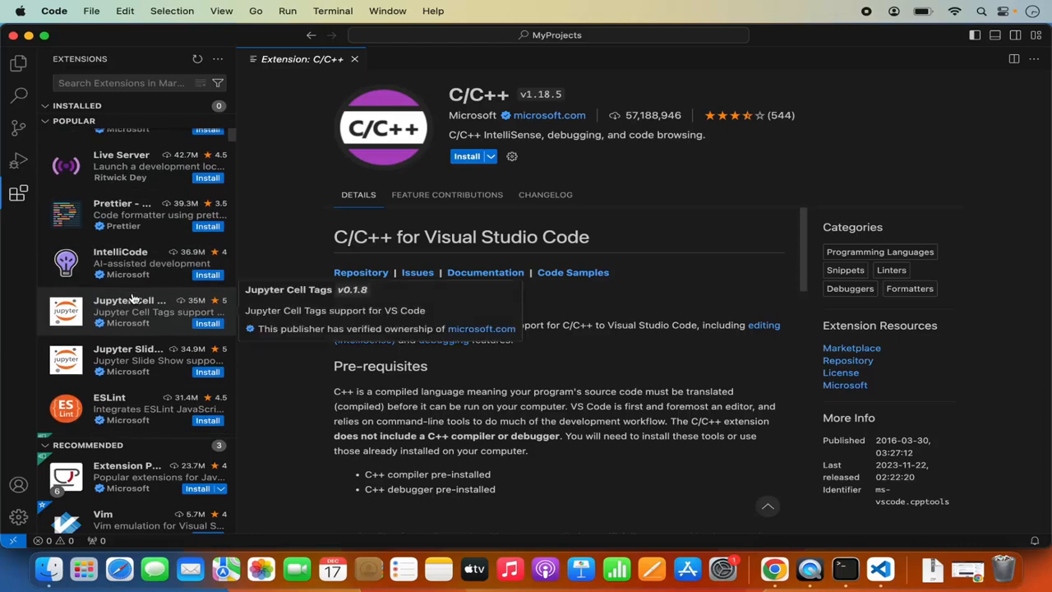
Search the extensions for "java", view the details of Extension Pack for Java, and return to the project's file list.
click(111, 85)
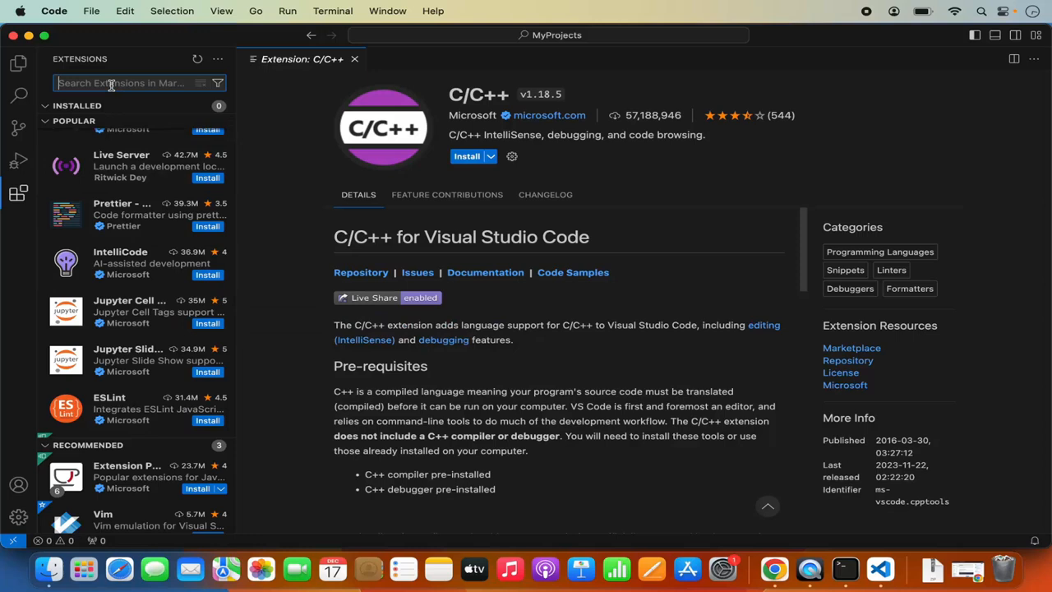
text(java)
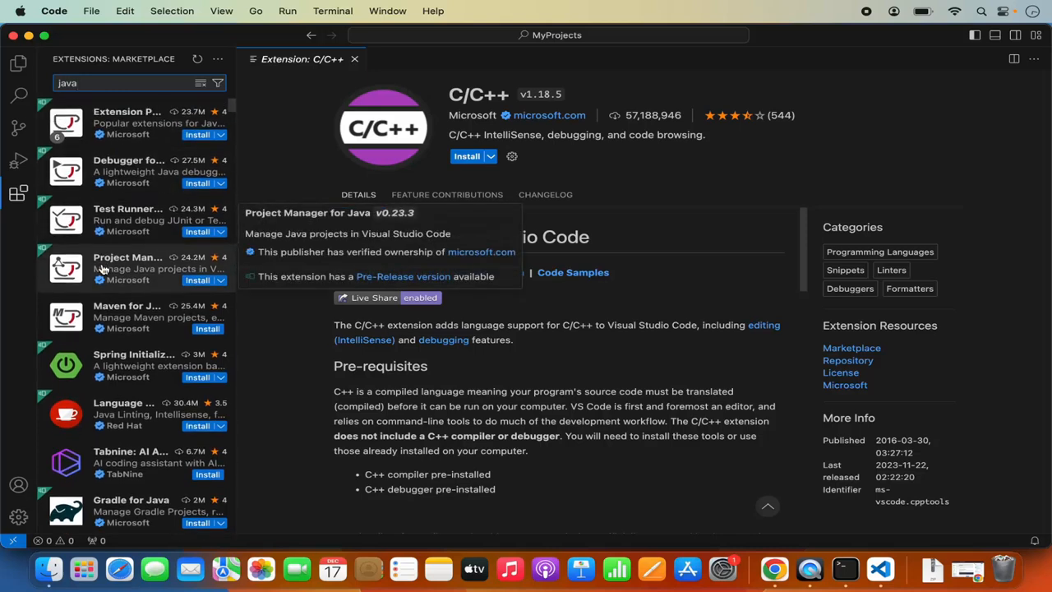
click(123, 130)
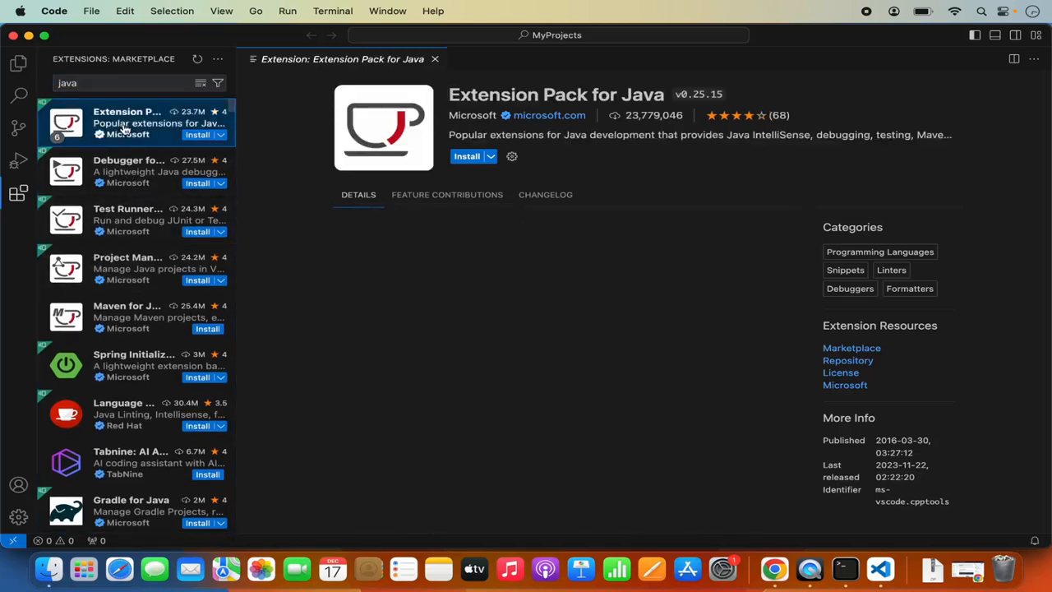
key(super+shift+e)
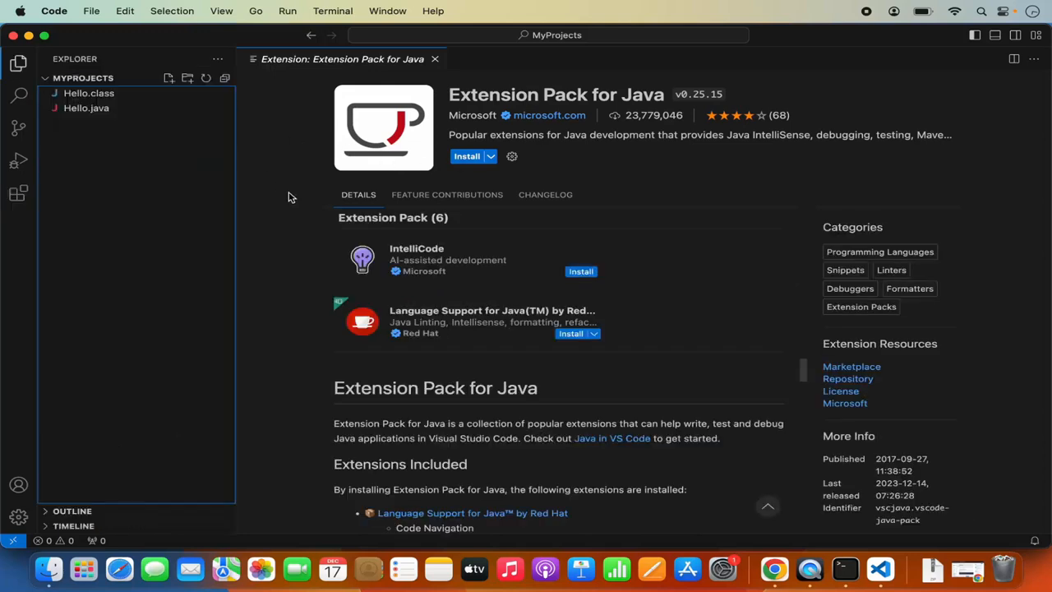